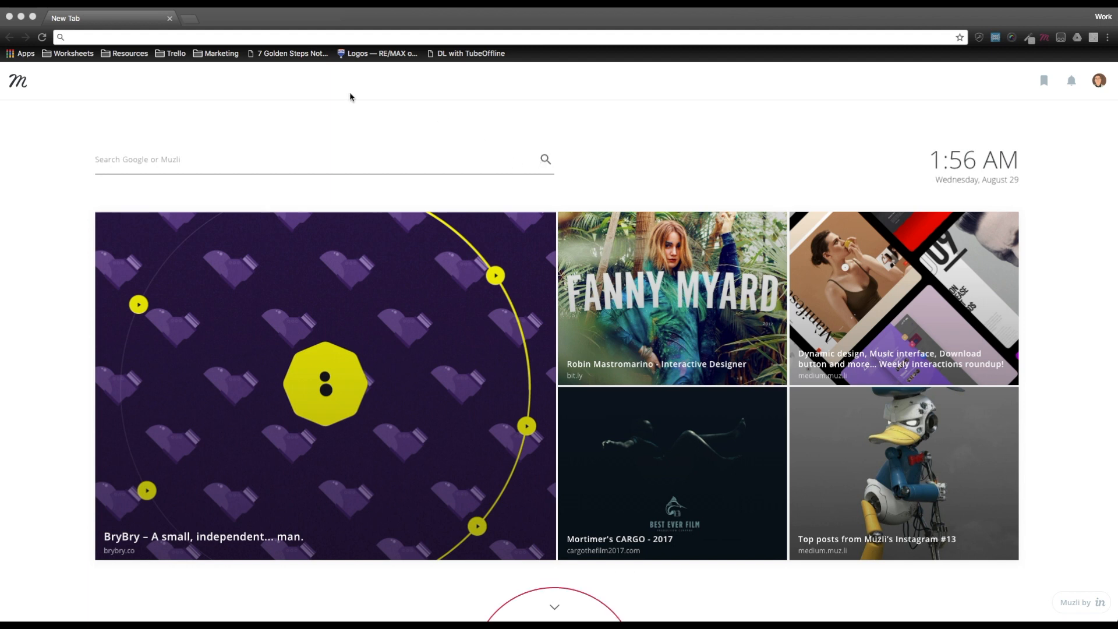
- Open archetypeapp.com in the browser
left_click(178, 36)
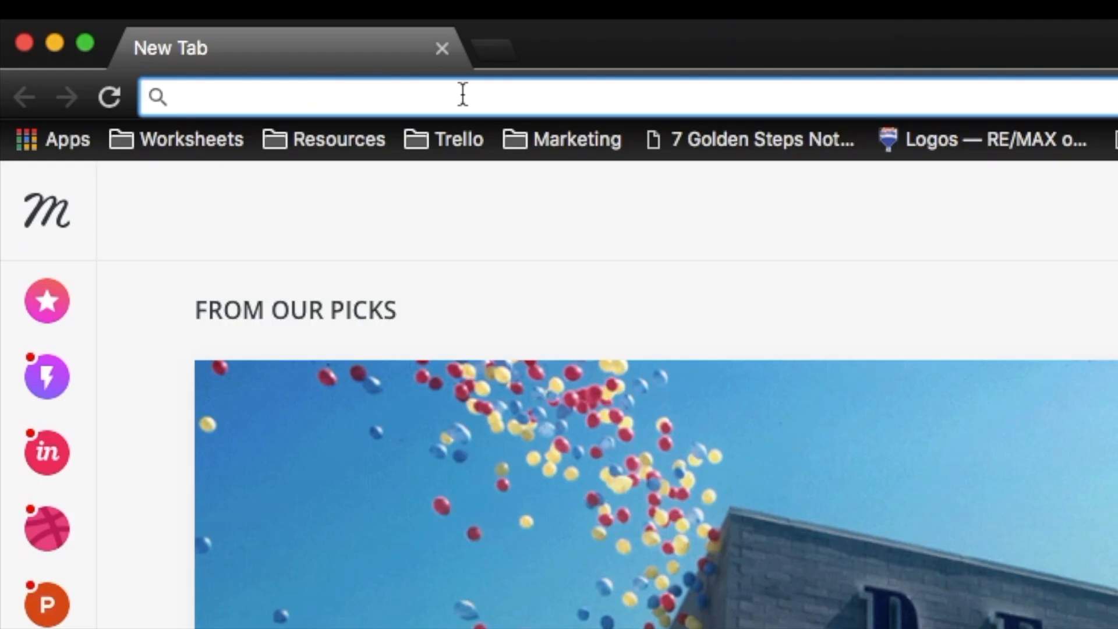
type("archetypeapp.com/#")
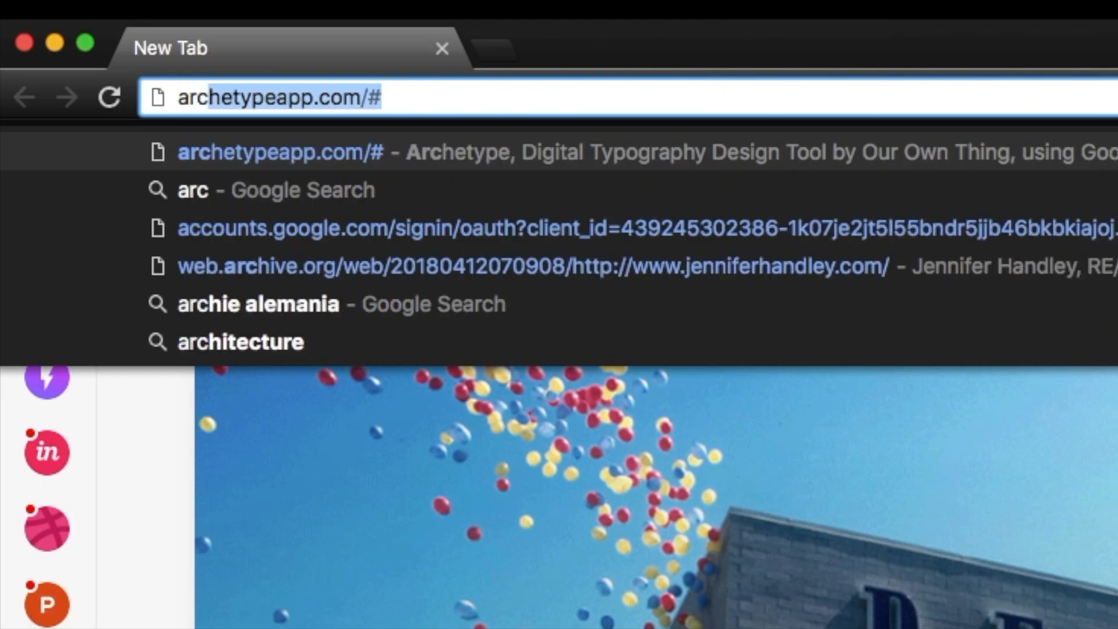
key("Right")
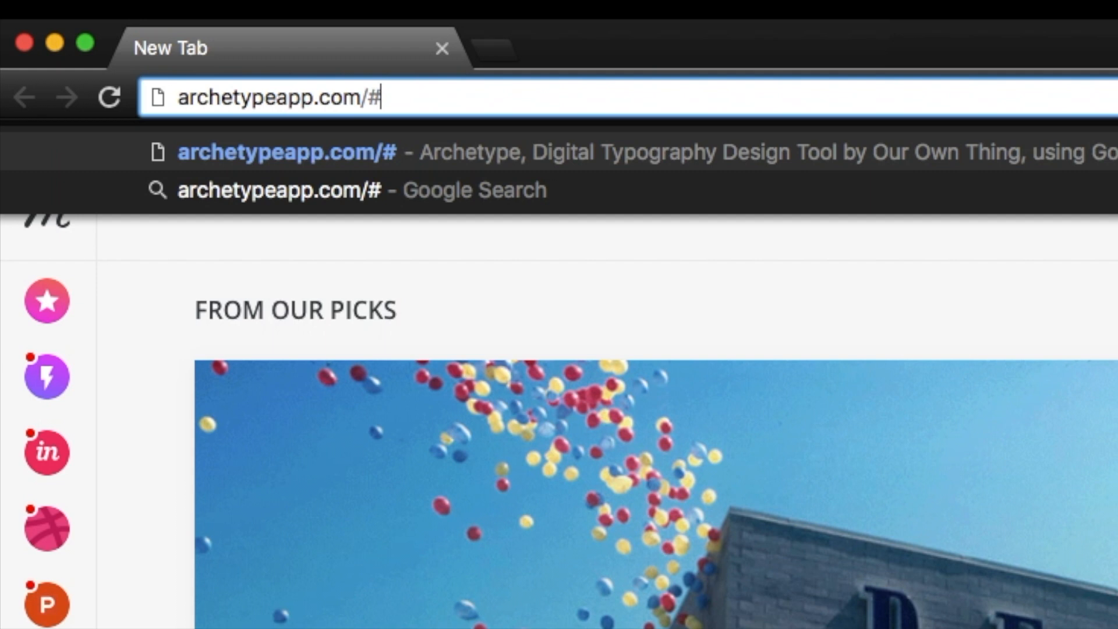
key("Return")
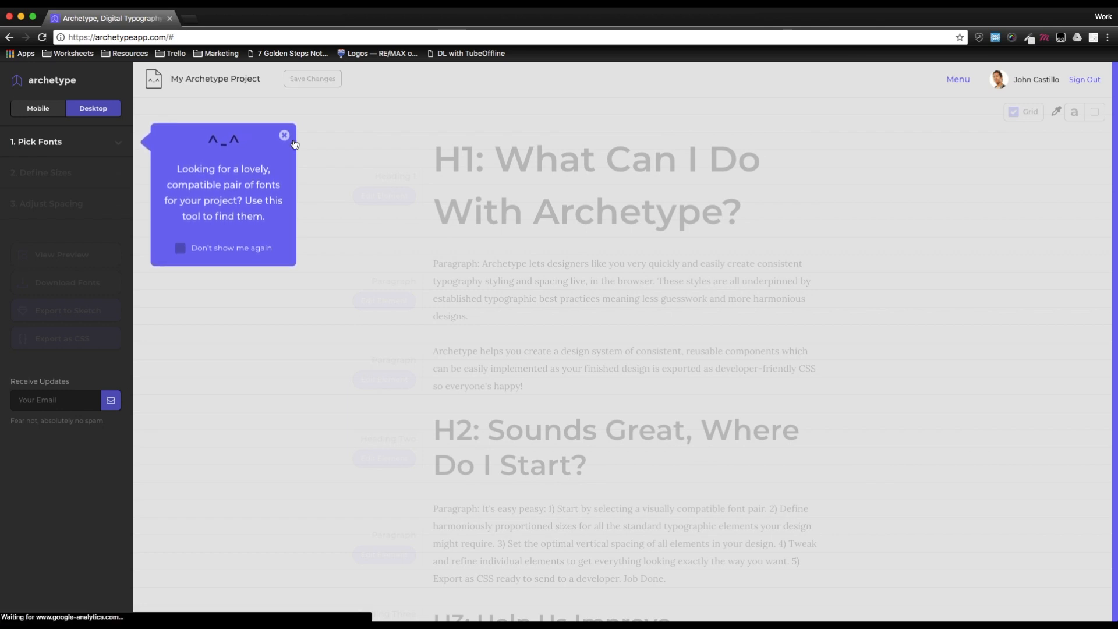
- Dismiss the tip and open the Pick Fonts section, browsing the suggested font pairs
left_click(285, 135)
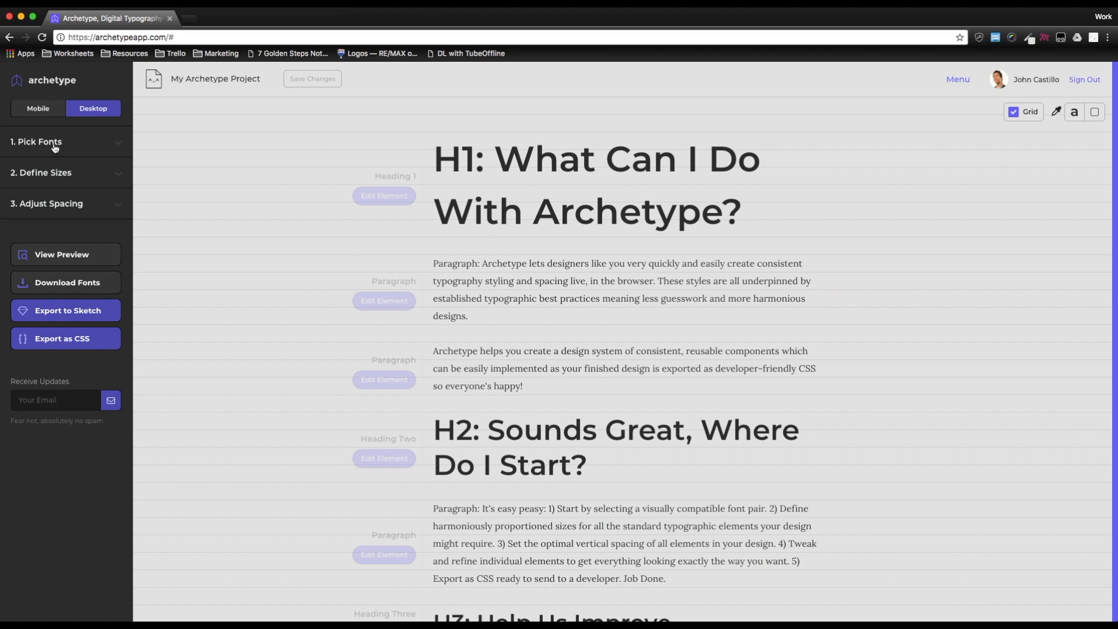
left_click(54, 145)
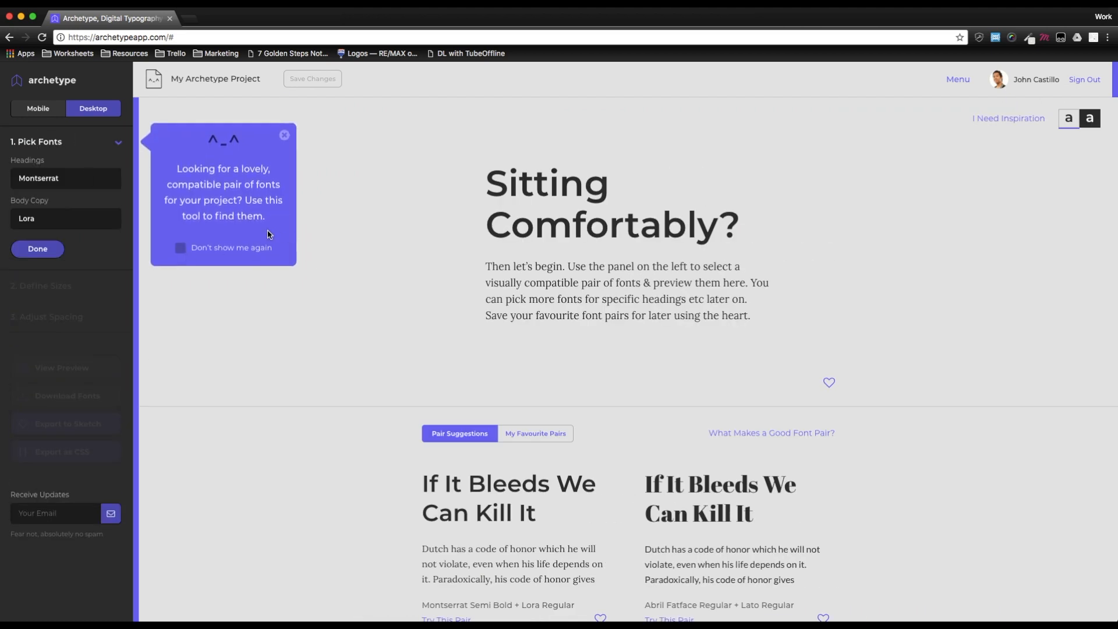
scroll(419, 272, "down", 1)
scroll(419, 271, "down", 2)
scroll(389, 463, "down", 4)
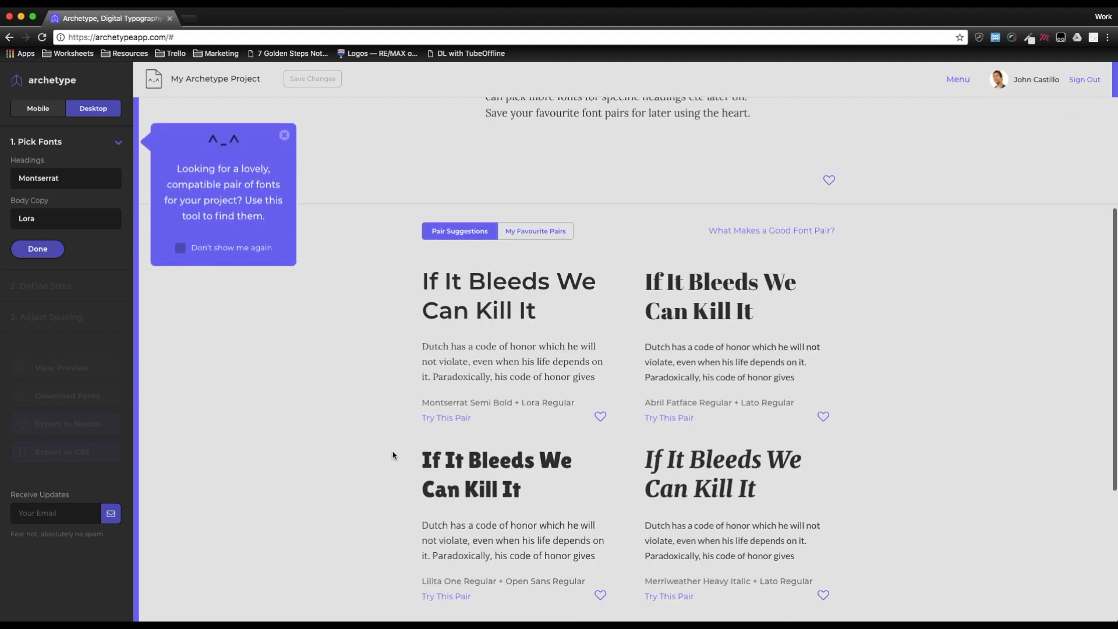
scroll(393, 455, "up", 5)
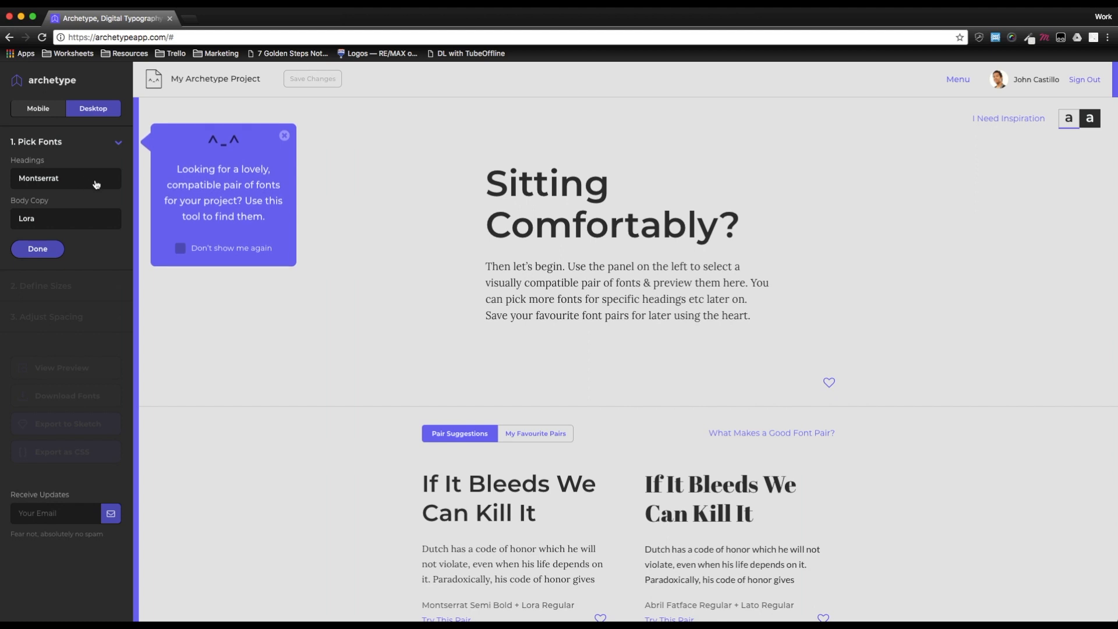
- Open the heading font picker and browse Google Fonts by the Serif, Handwriting and All Styles categories
left_click(96, 185)
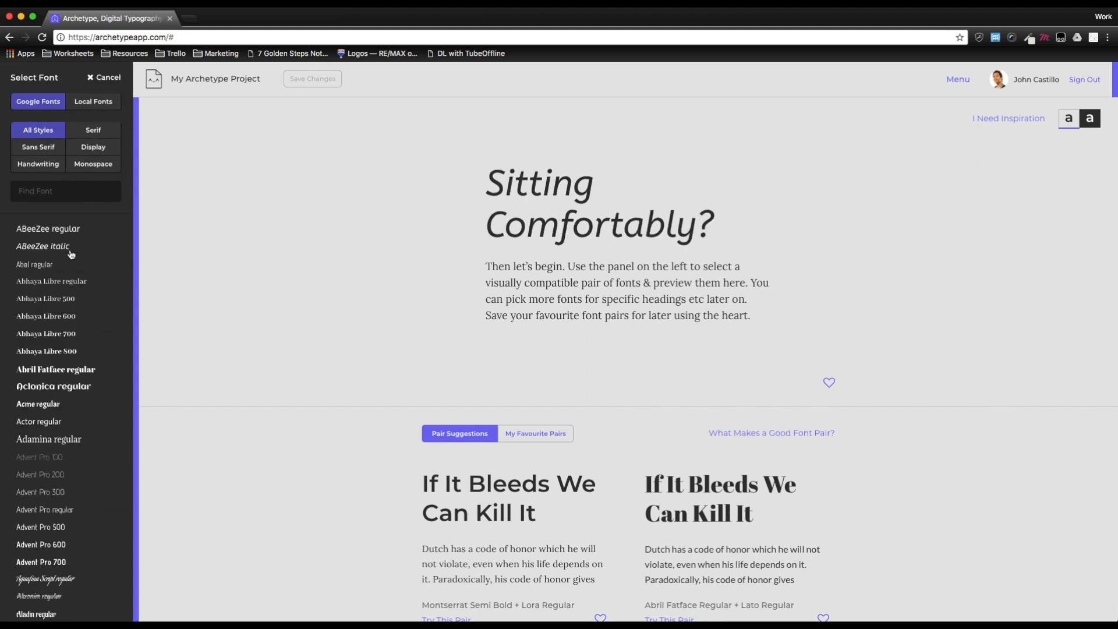
scroll(67, 256, "down", 10)
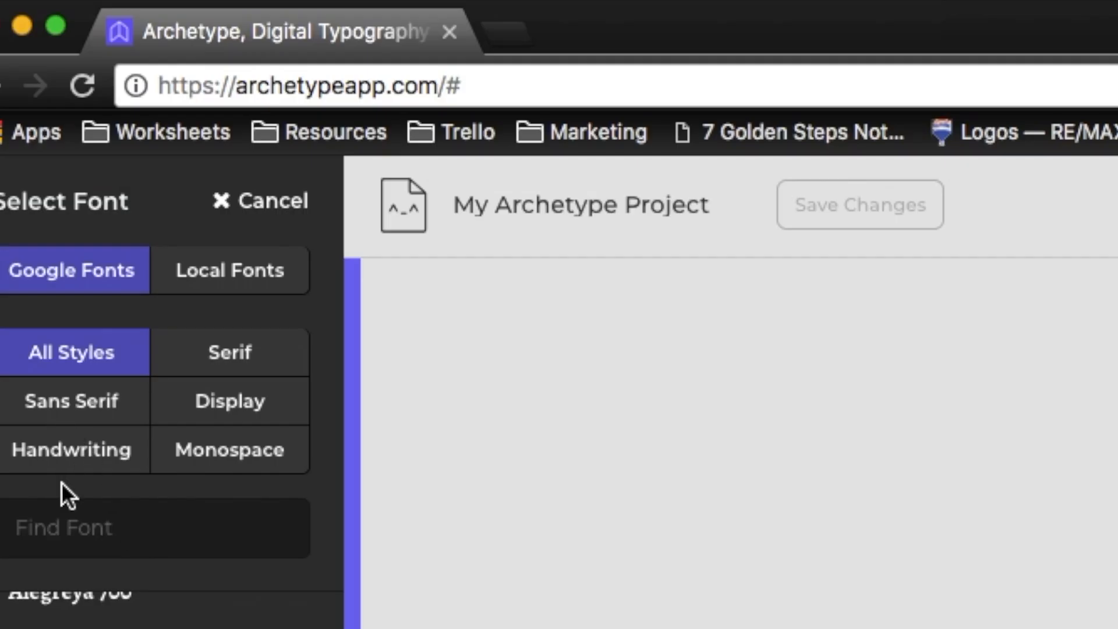
left_click(224, 355)
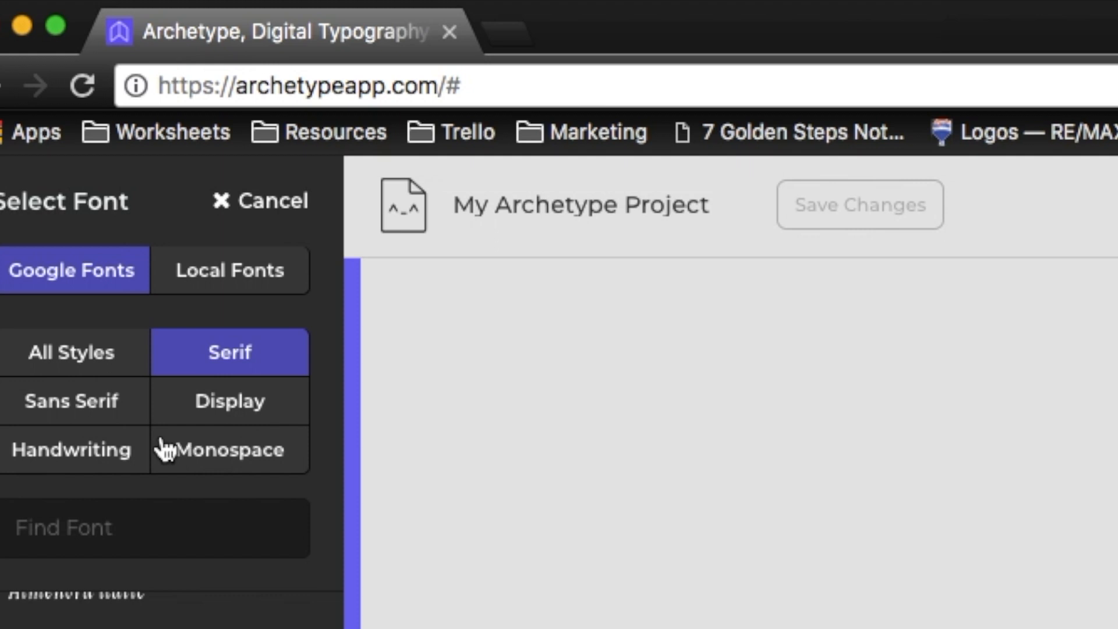
left_click(93, 463)
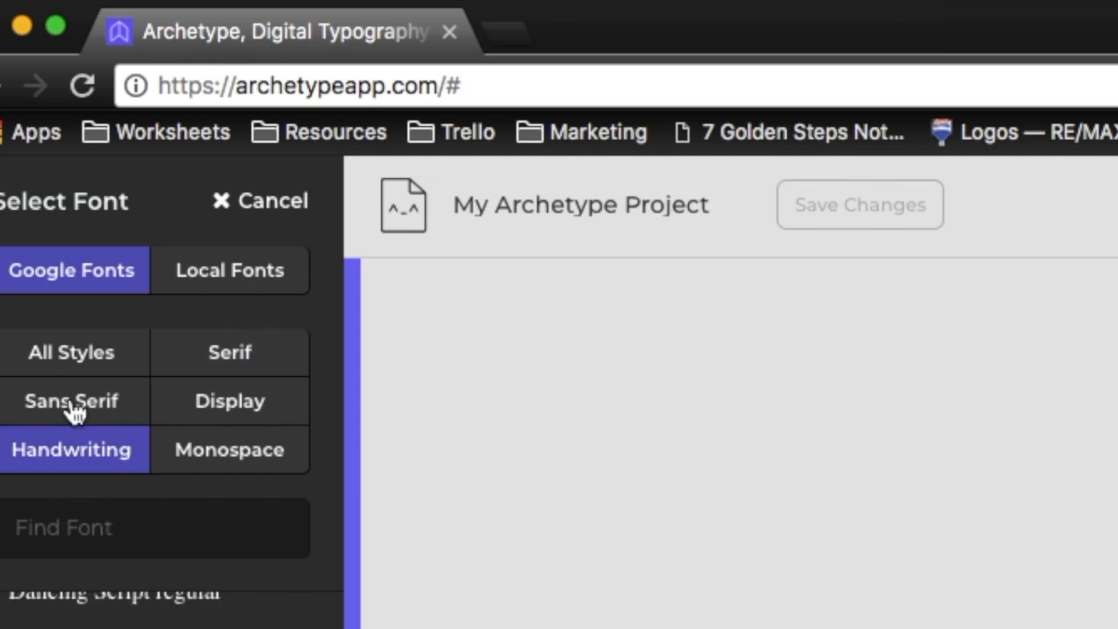
left_click(69, 351)
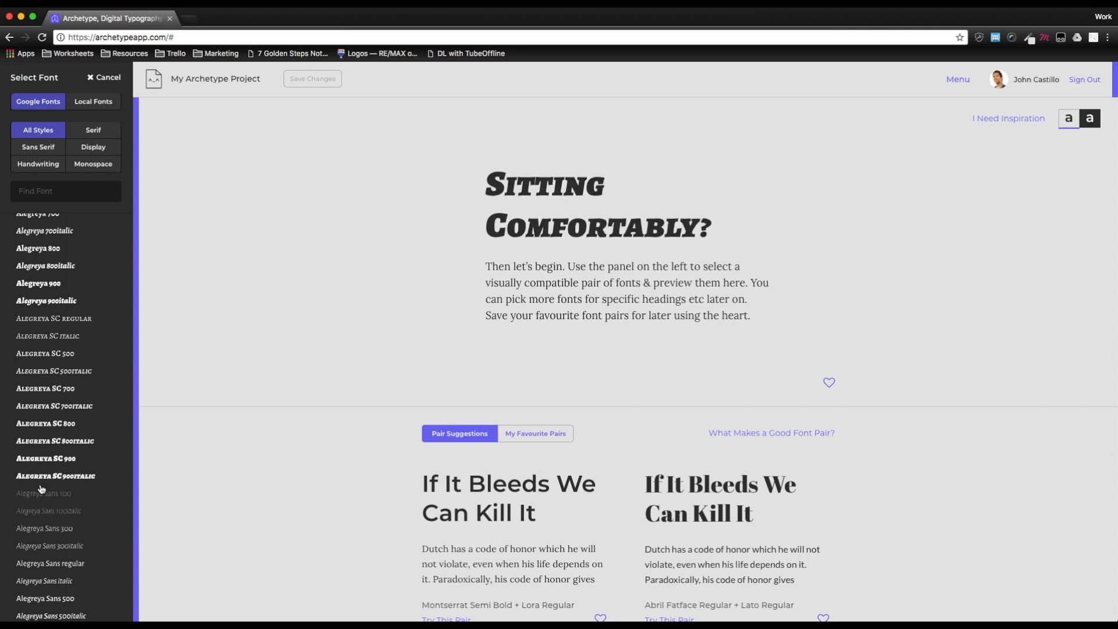
scroll(40, 543, "down", 5)
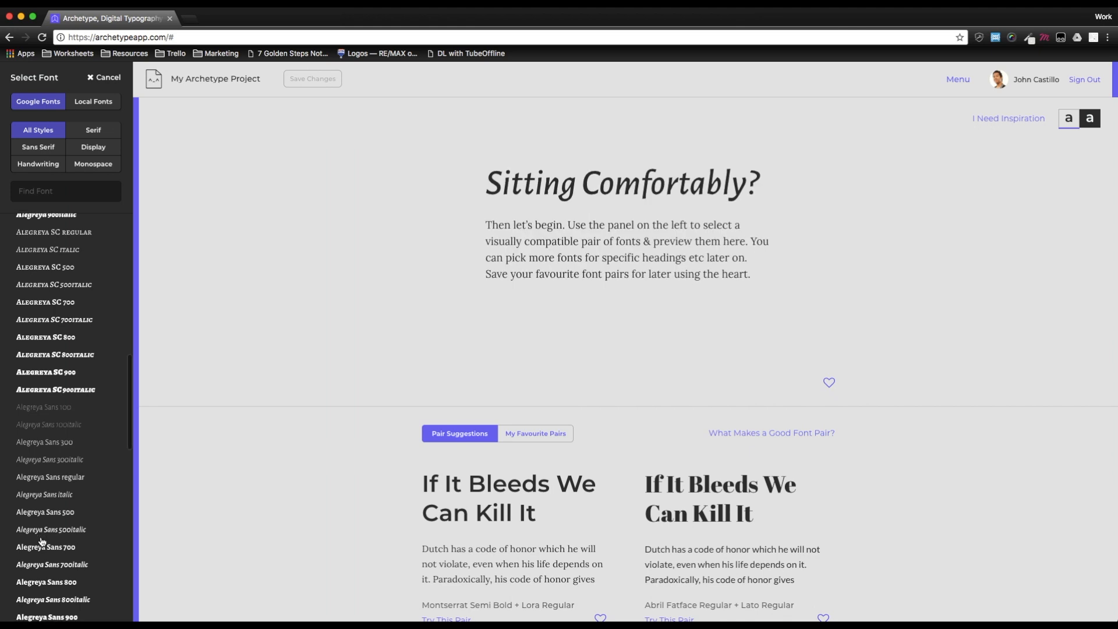
scroll(42, 539, "up", 10)
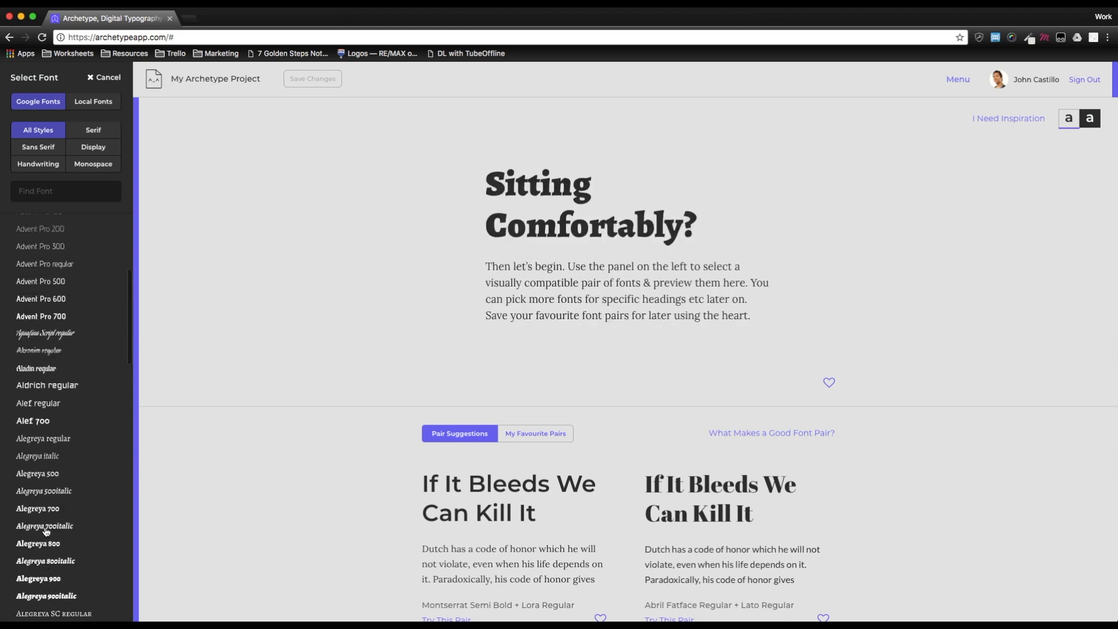
scroll(46, 531, "up", 5)
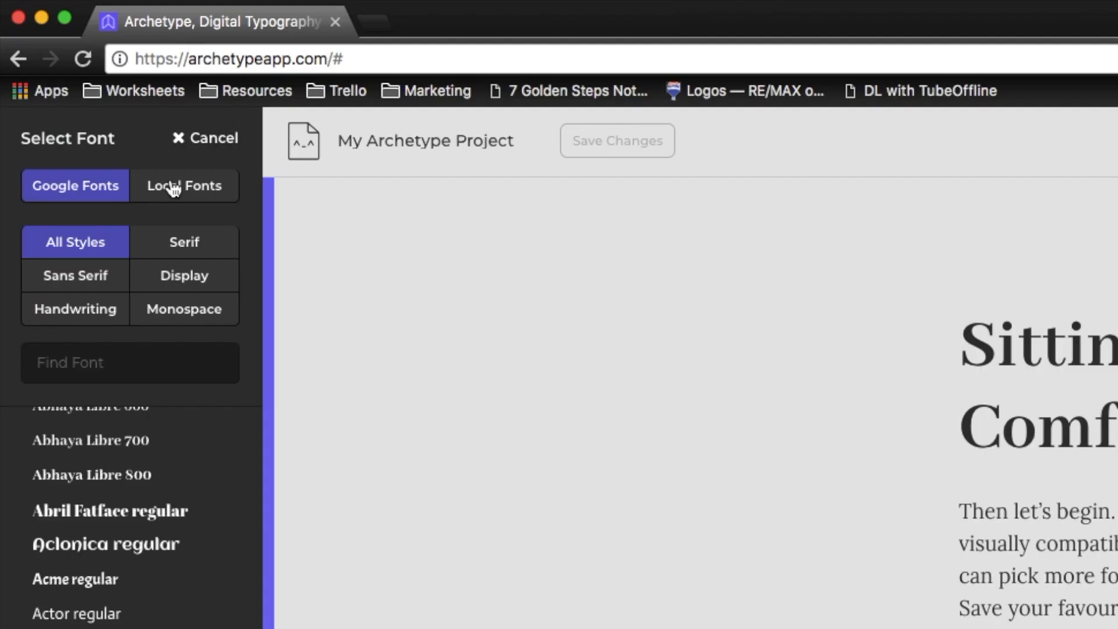
- Apply the local font trajan pro with normal weight and normal style to the headings, then close the picker
left_click(173, 189)
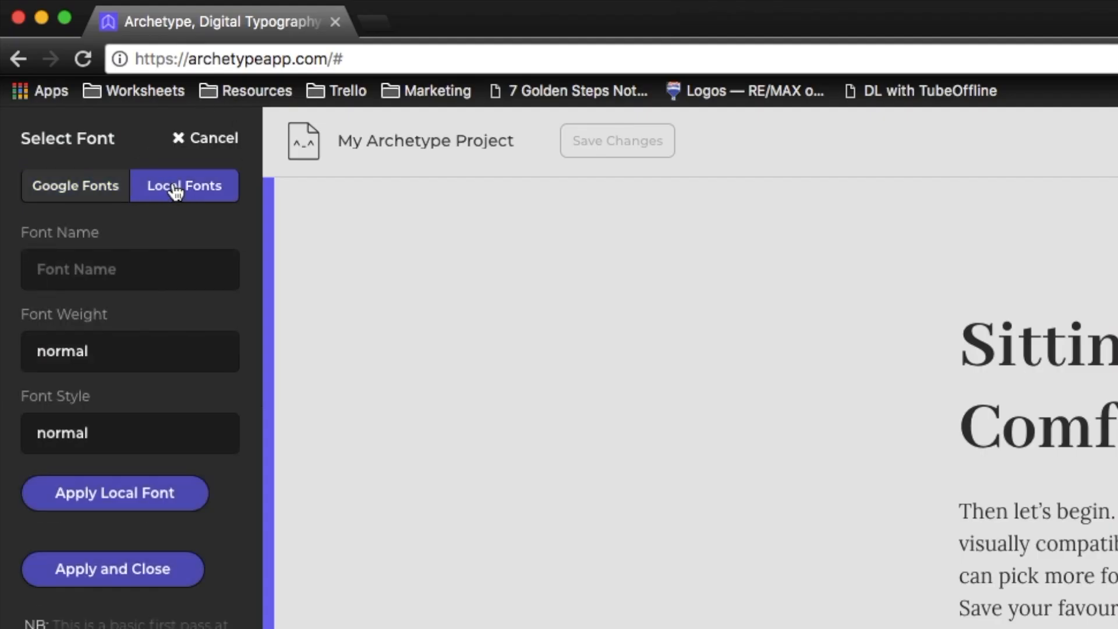
left_click(157, 278)
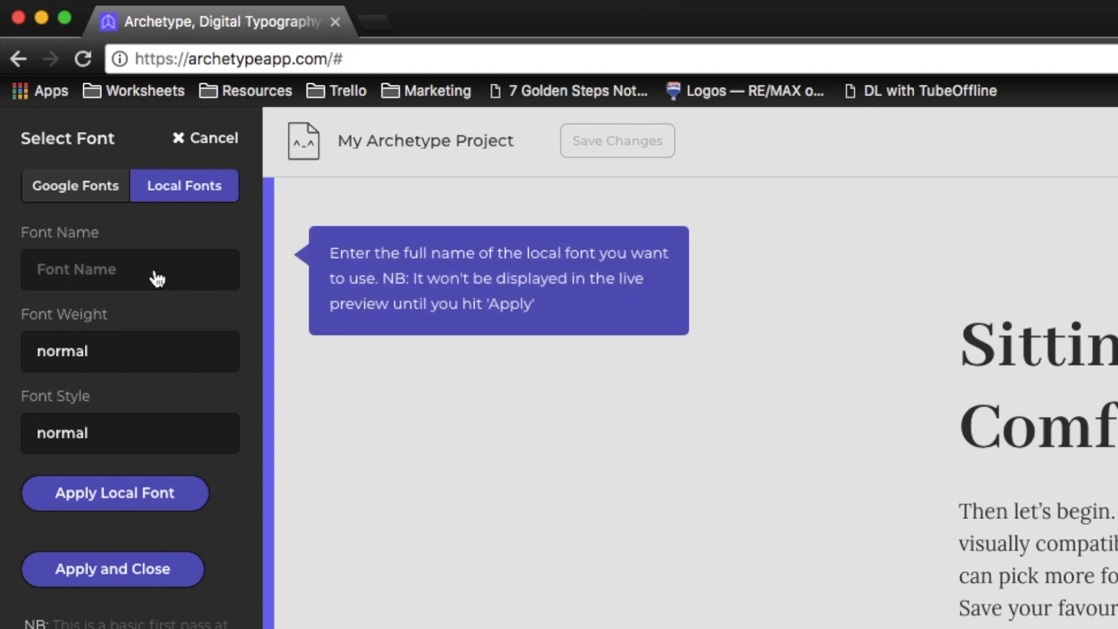
type("tra")
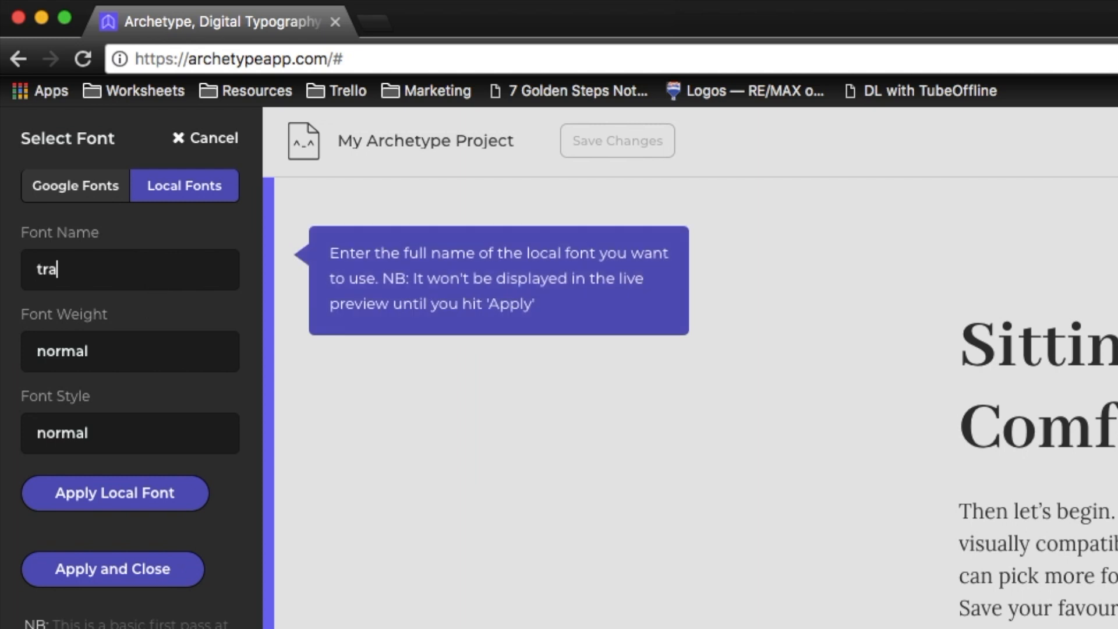
type("jan pro")
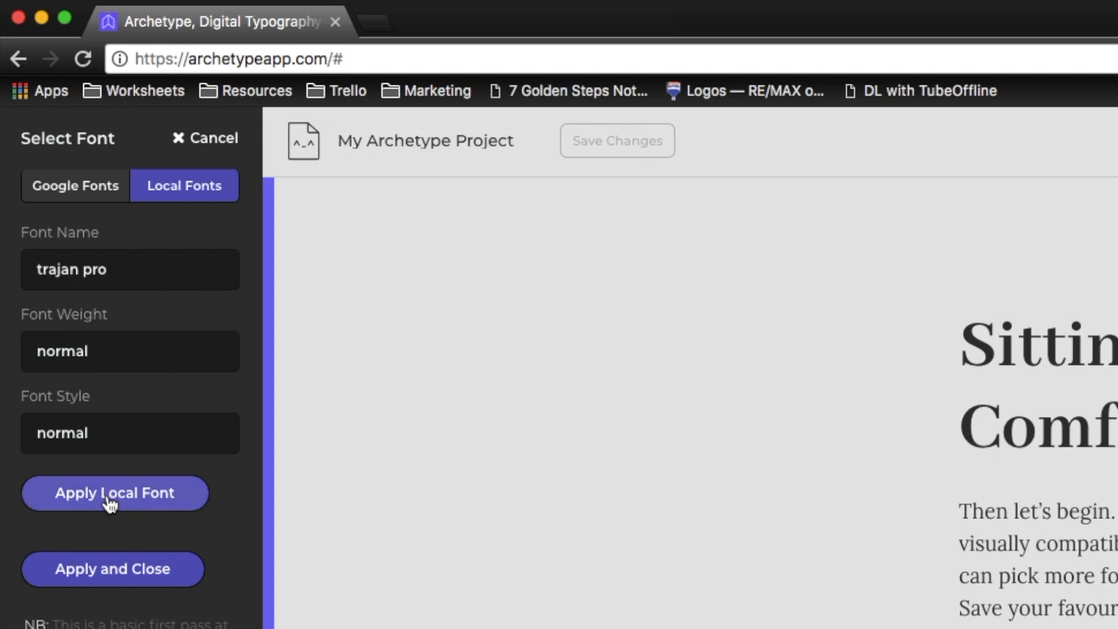
left_click(124, 354)
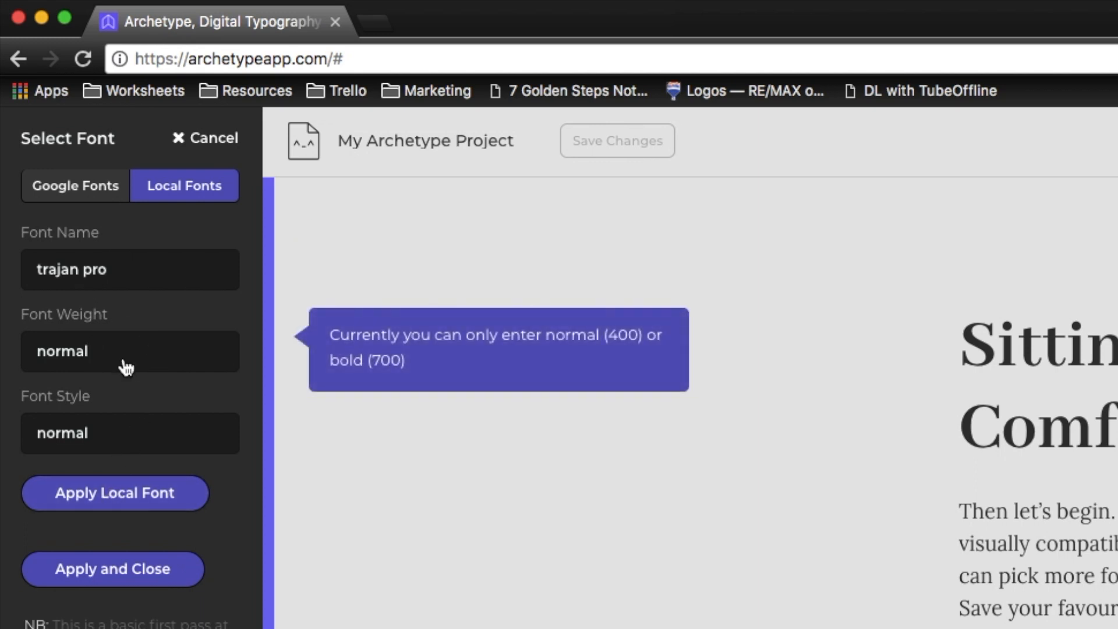
left_click(117, 434)
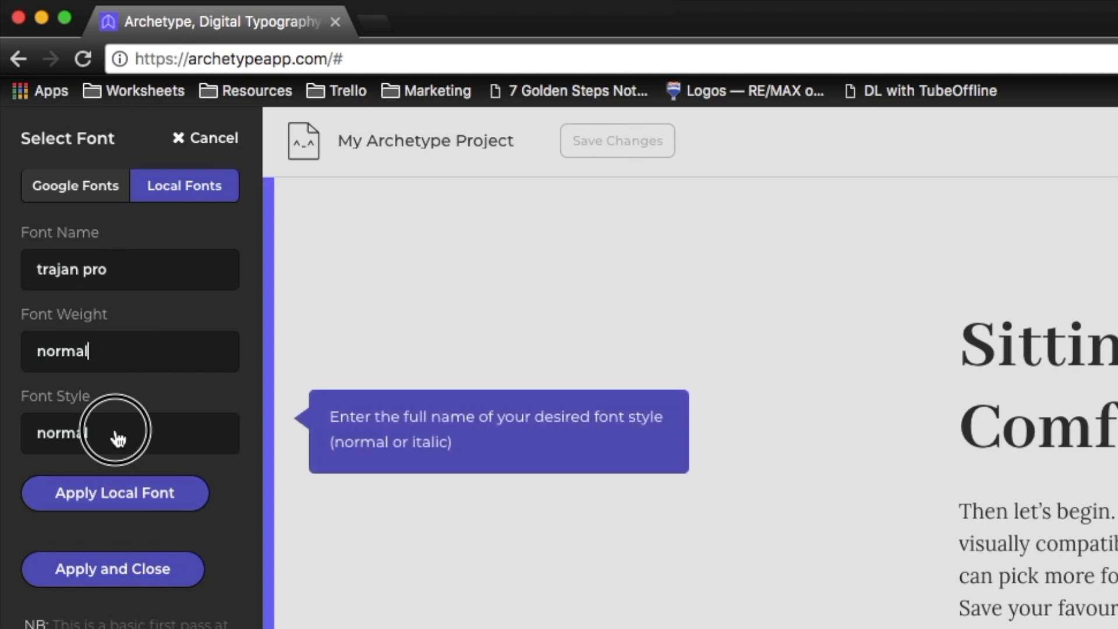
left_click(109, 498)
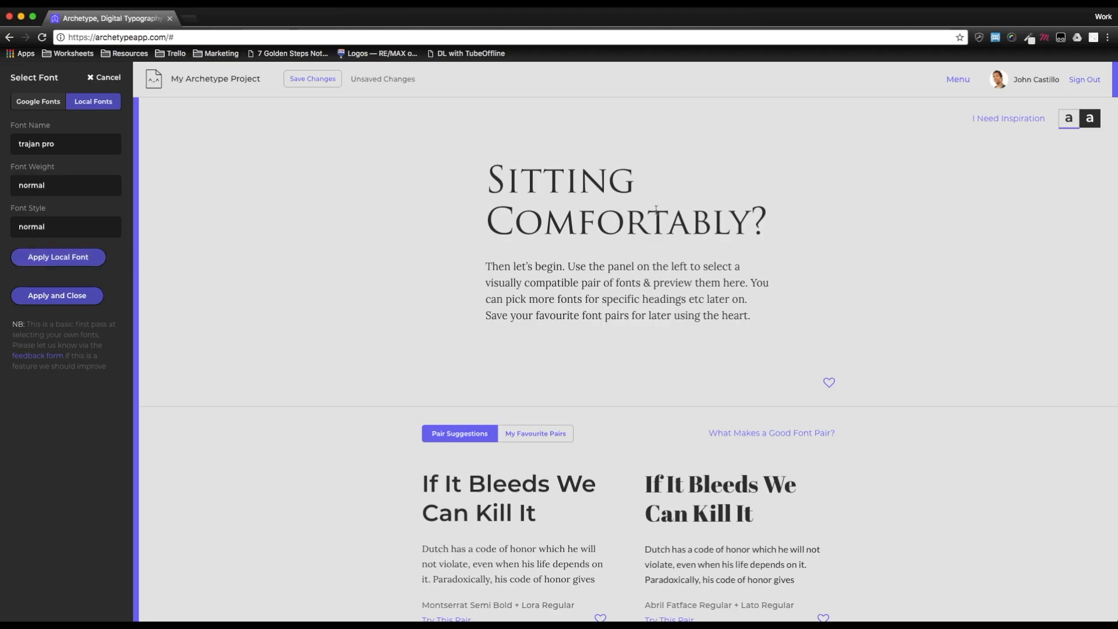
left_click_drag(766, 231, 491, 189)
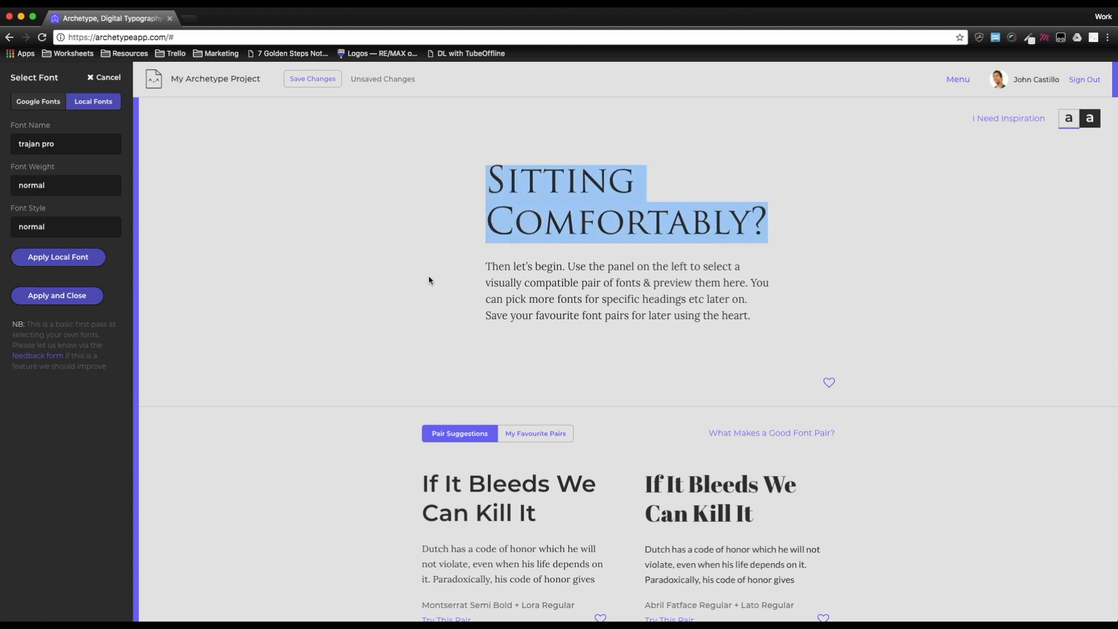
left_click(63, 298)
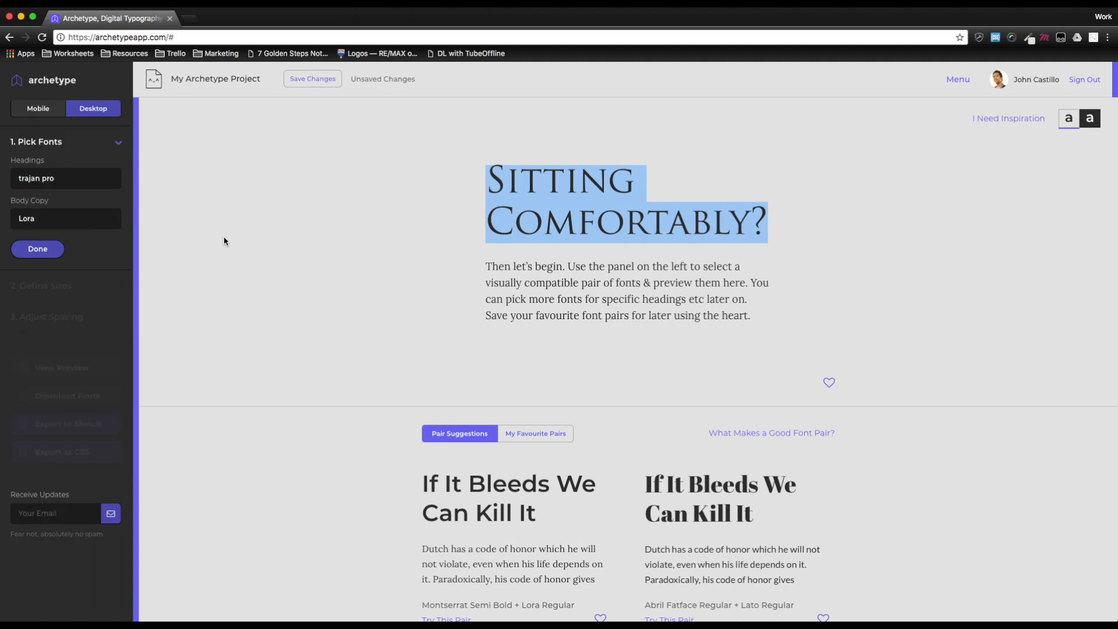
left_click(73, 223)
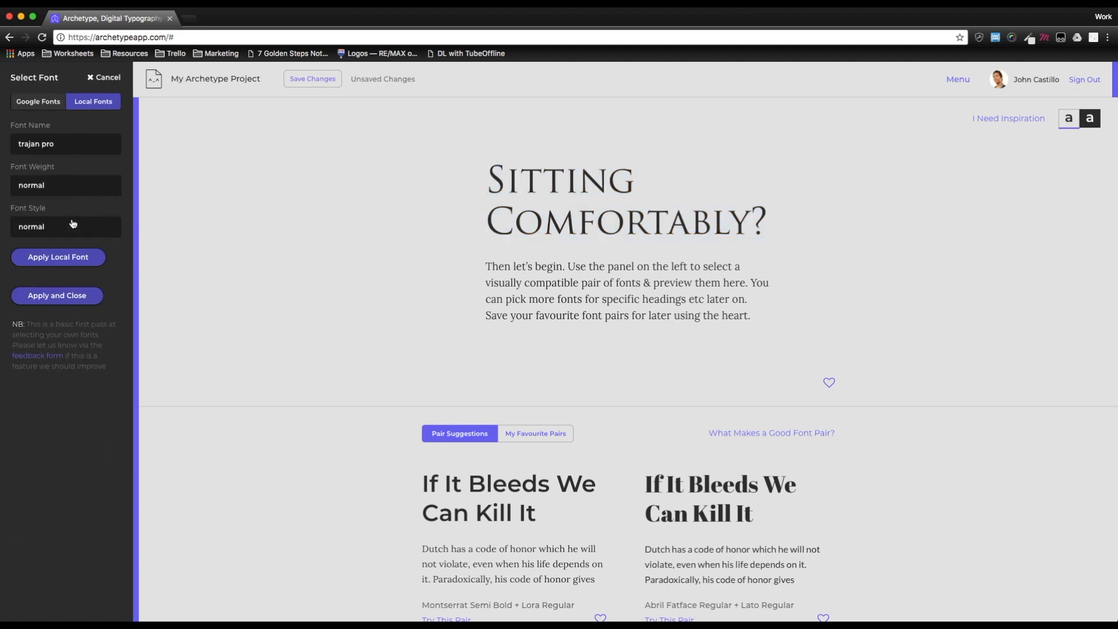
left_click(42, 108)
left_click(93, 105)
left_click(104, 78)
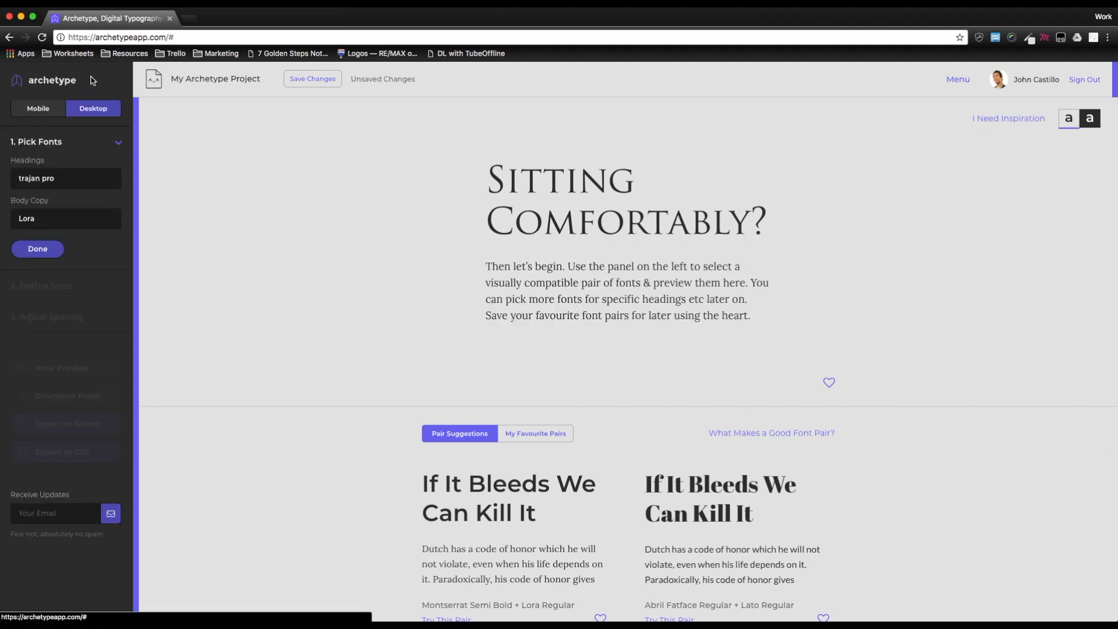
- Finish the font pair selection of trajan pro headings with Lora body copy
scroll(407, 290, "down", 3)
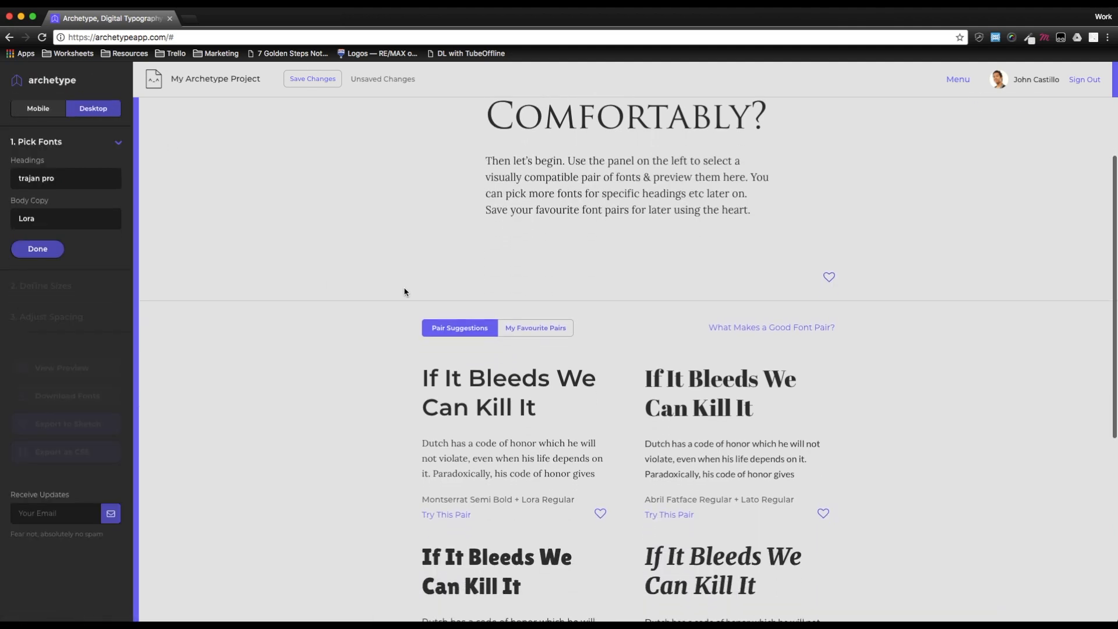
left_click(33, 259)
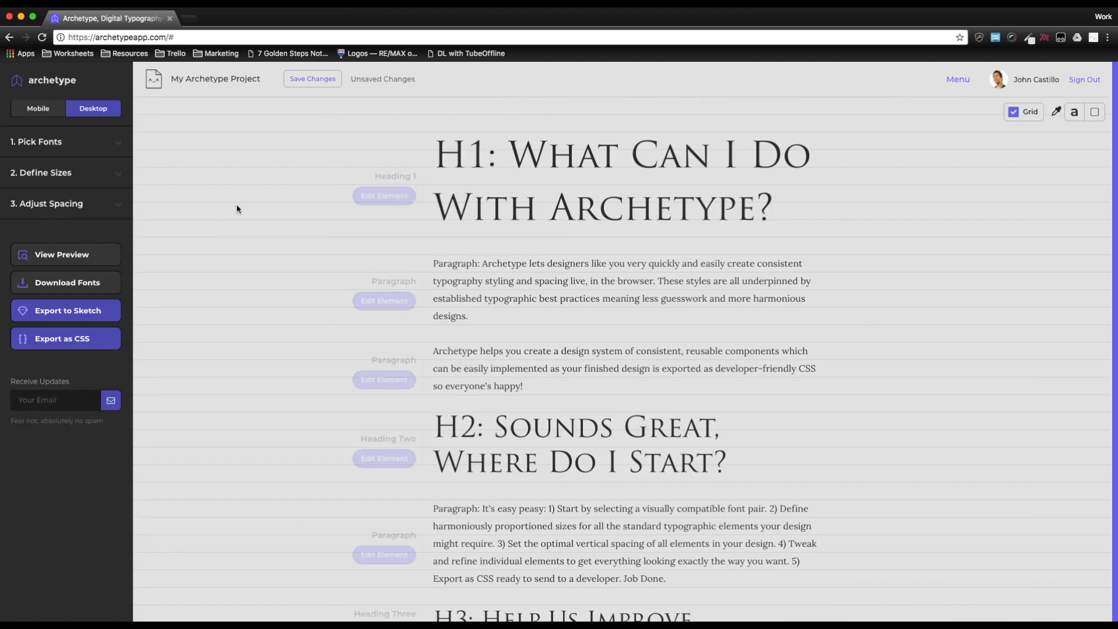
scroll(652, 228, "down", 3)
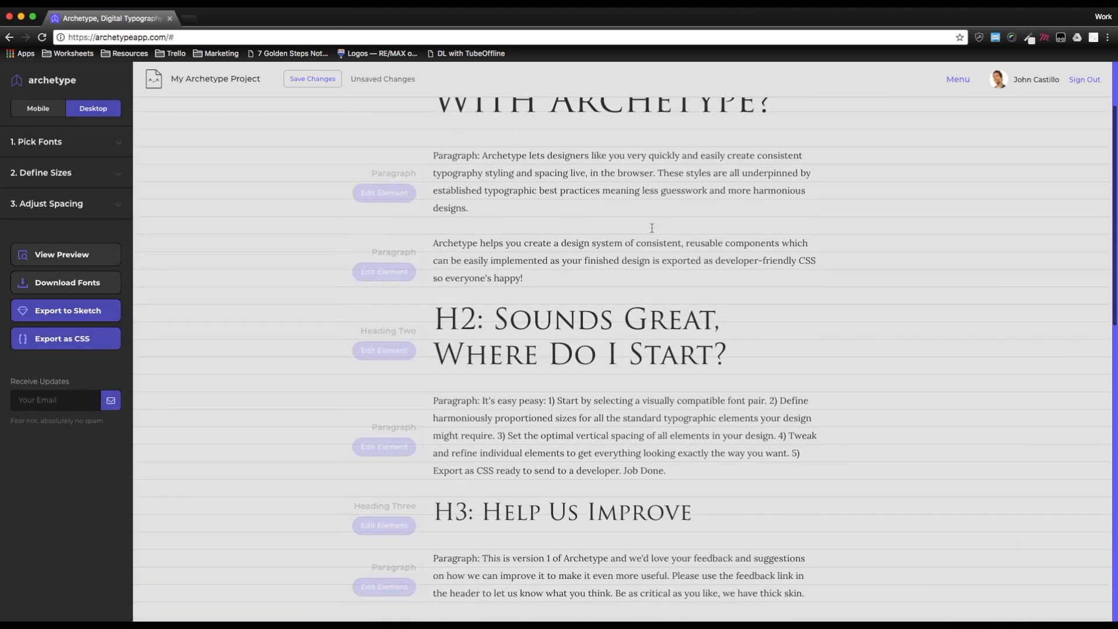
scroll(652, 228, "up", 3)
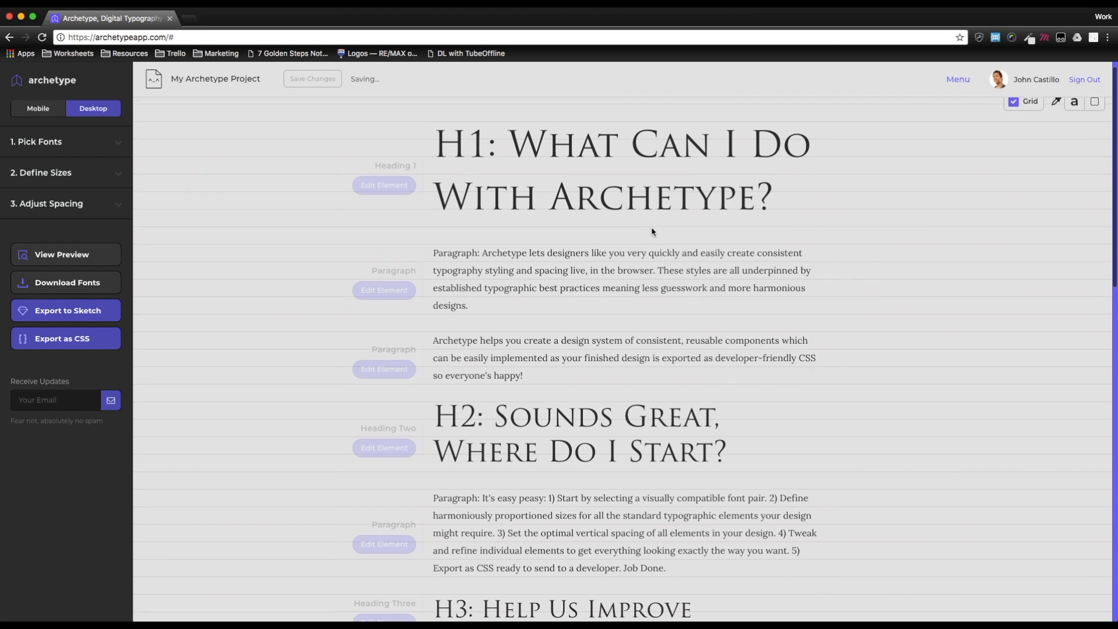
- Open the Define Sizes section and review the modular scale of element sizes
left_click(46, 175)
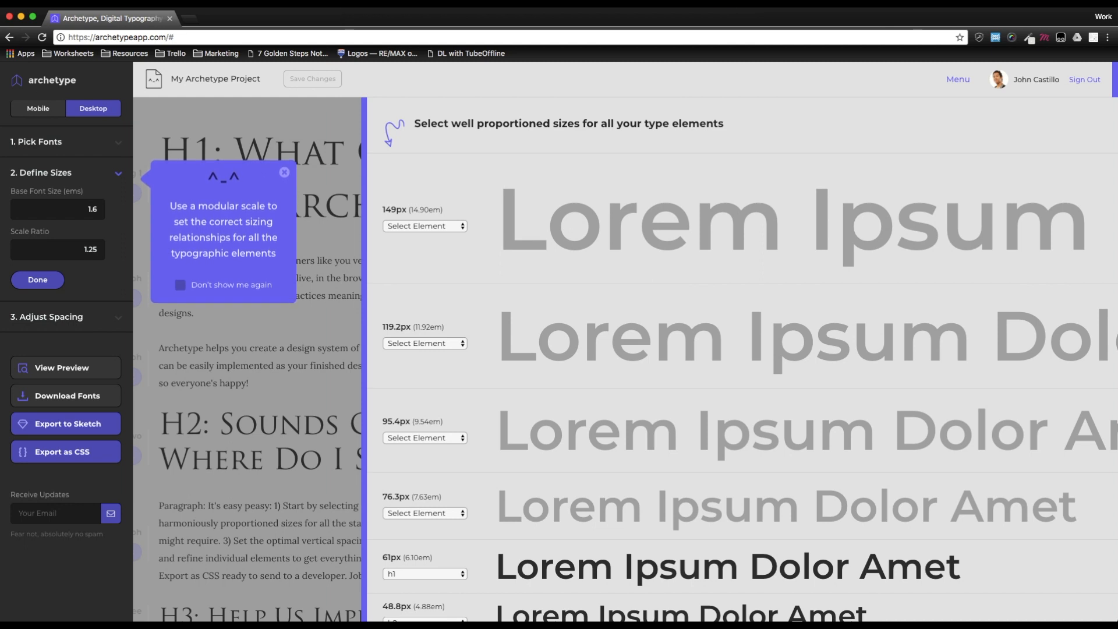
scroll(644, 413, "down", 3)
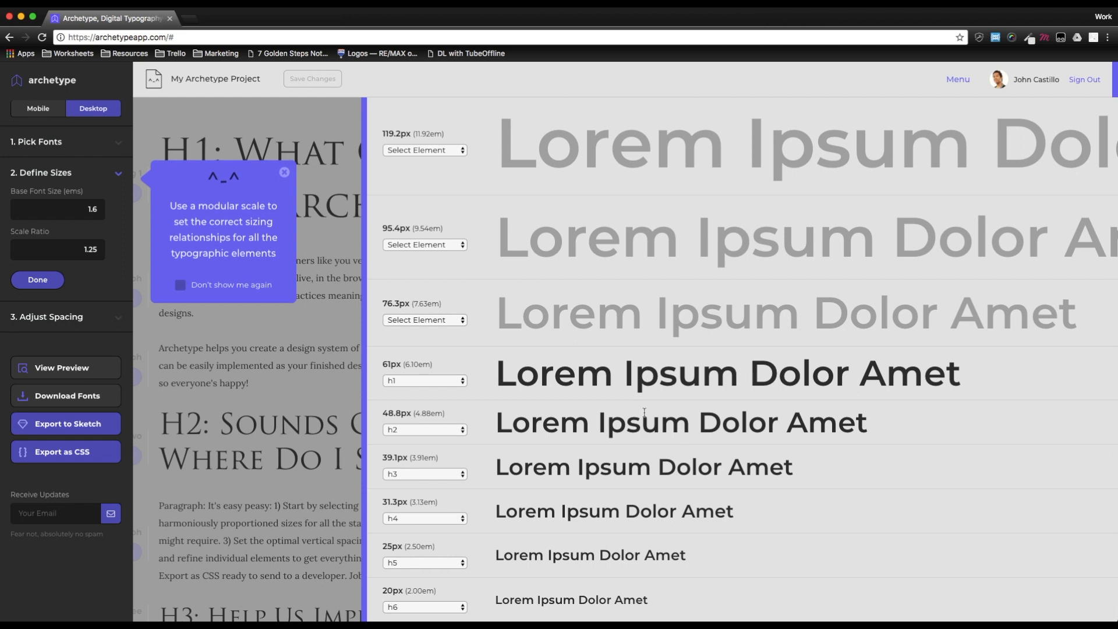
scroll(644, 412, "down", 1)
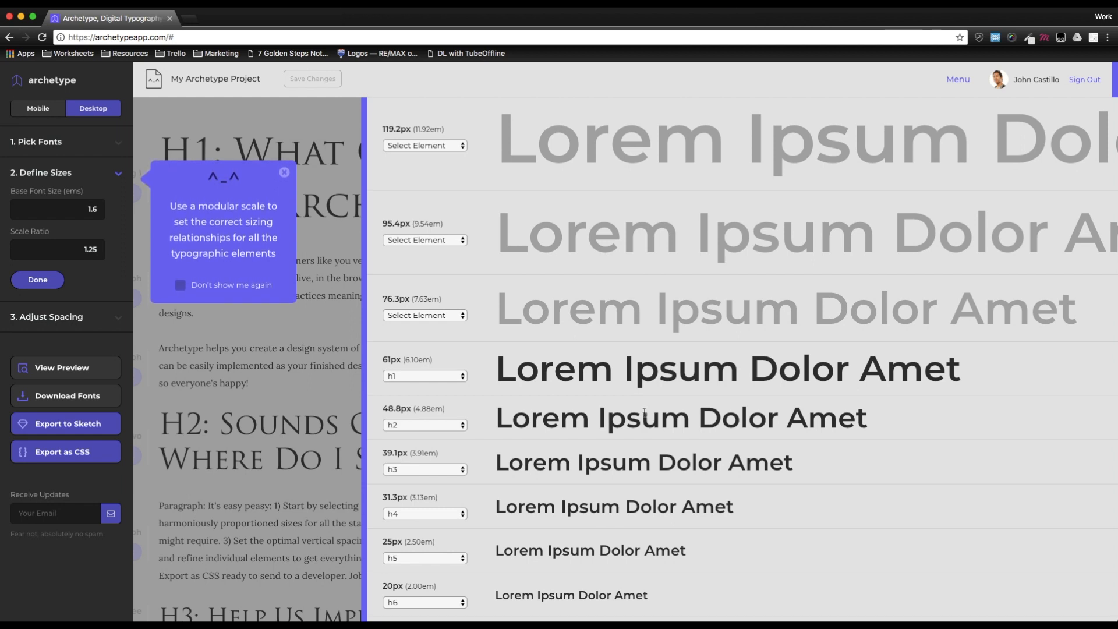
scroll(644, 412, "down", 3)
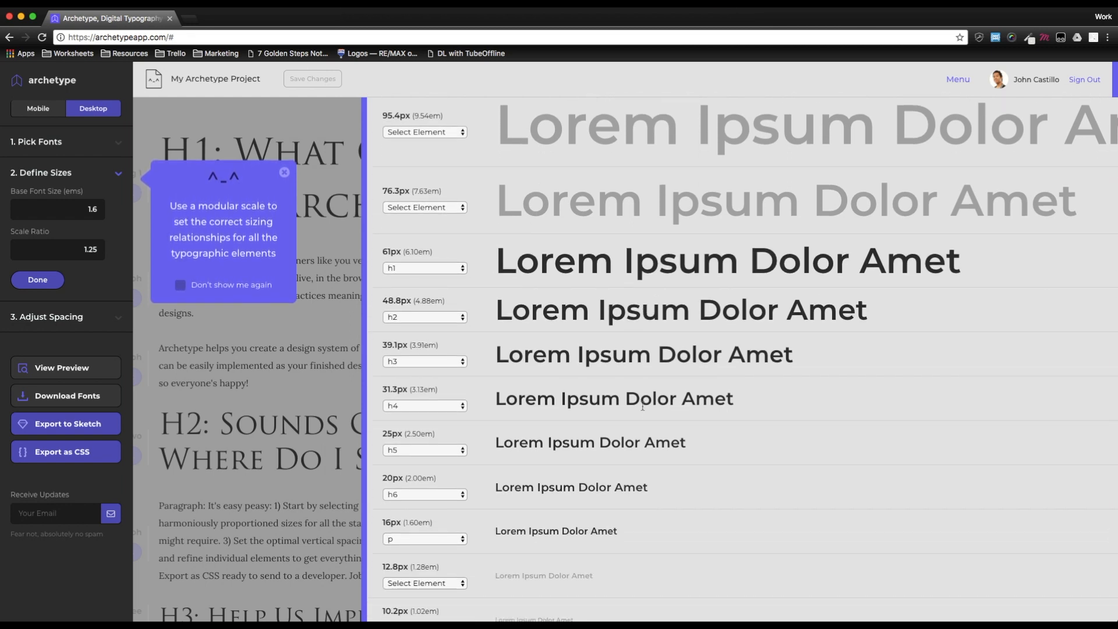
- Set the base font size of the modular scale to 1.4 ems
scroll(643, 407, "down", 2)
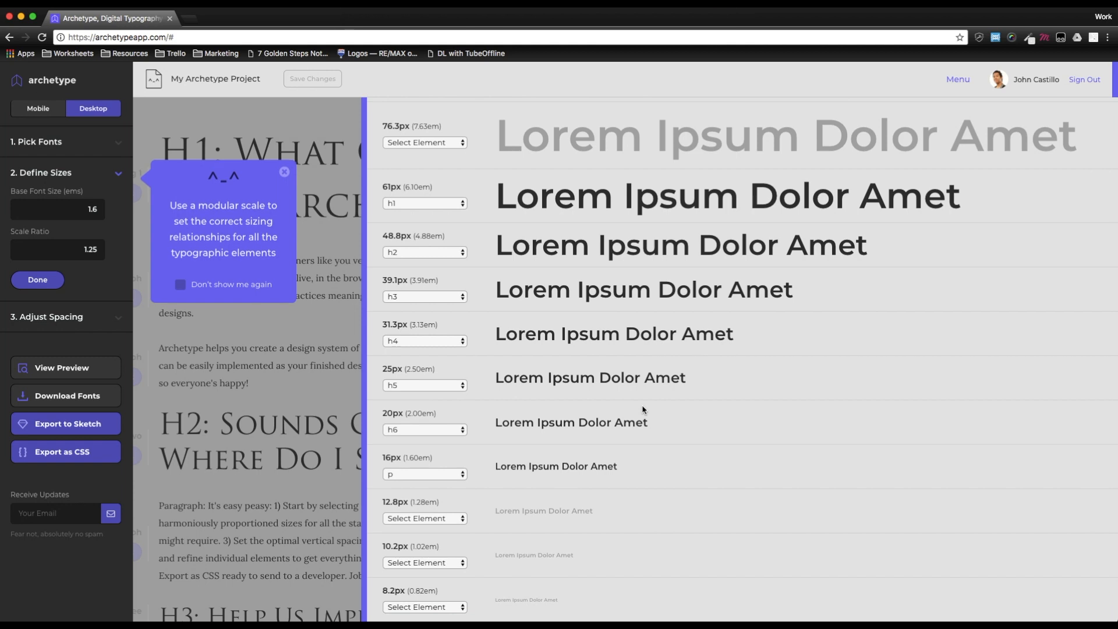
scroll(644, 411, "up", 1)
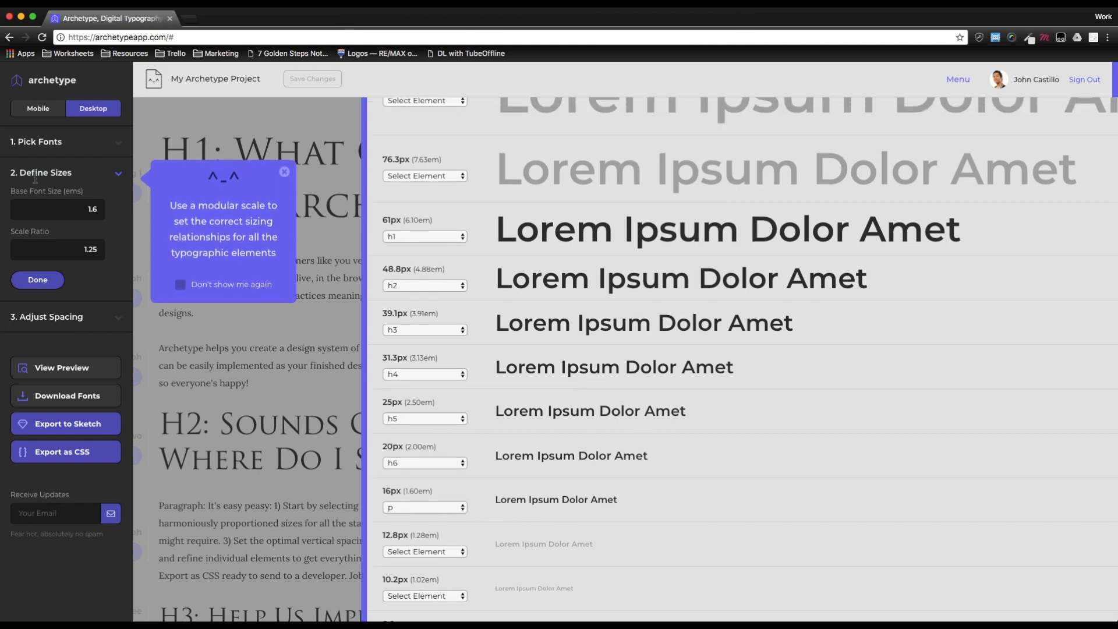
left_click(70, 211)
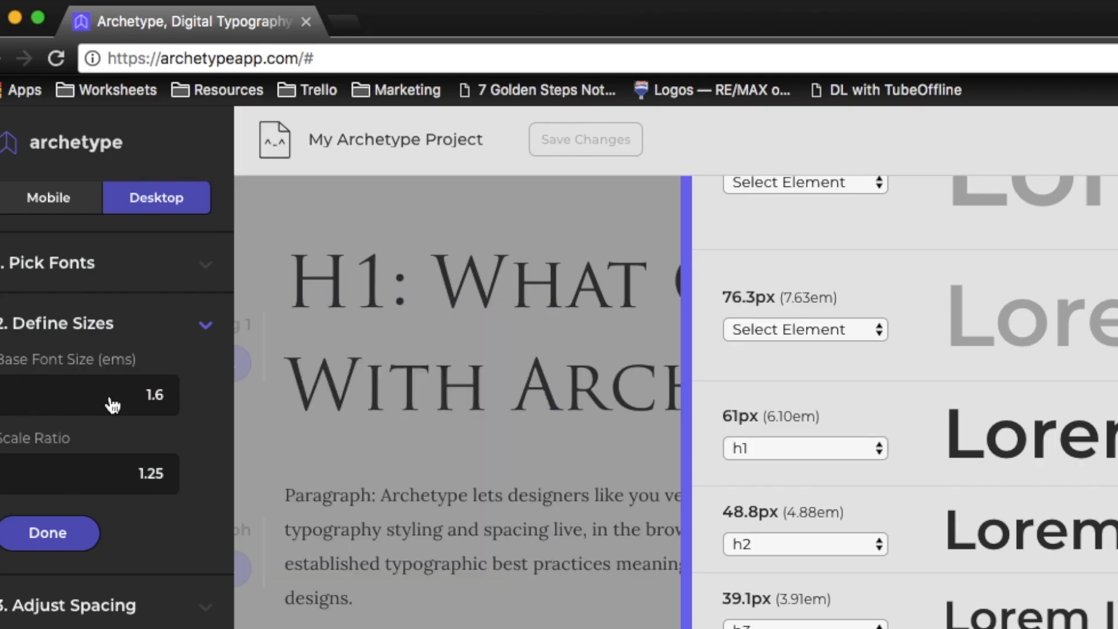
double_click(116, 360)
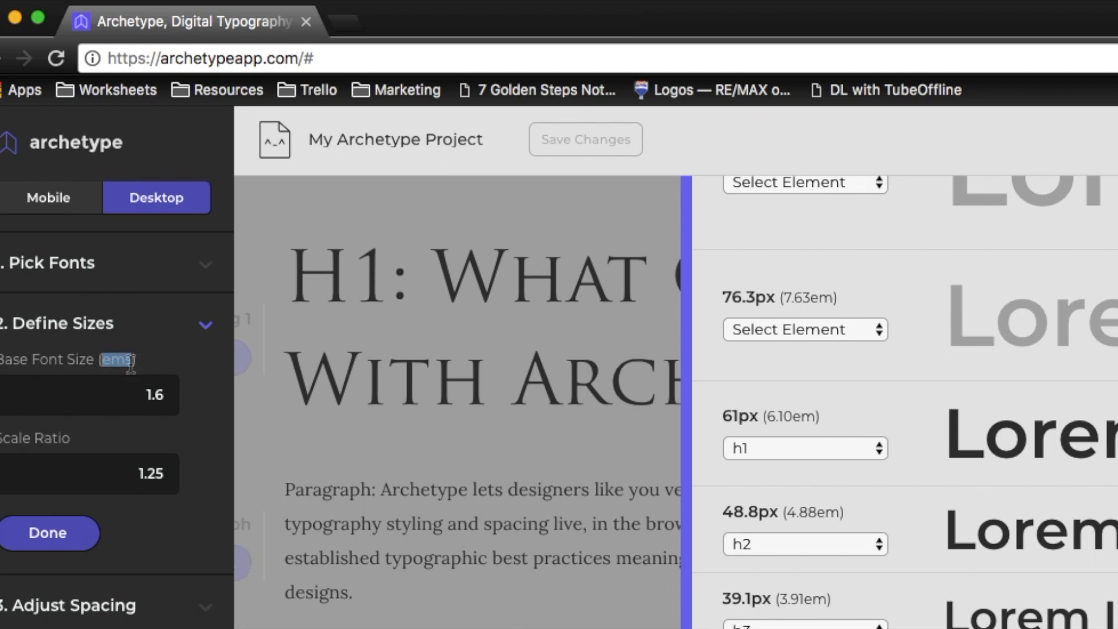
left_click(129, 410)
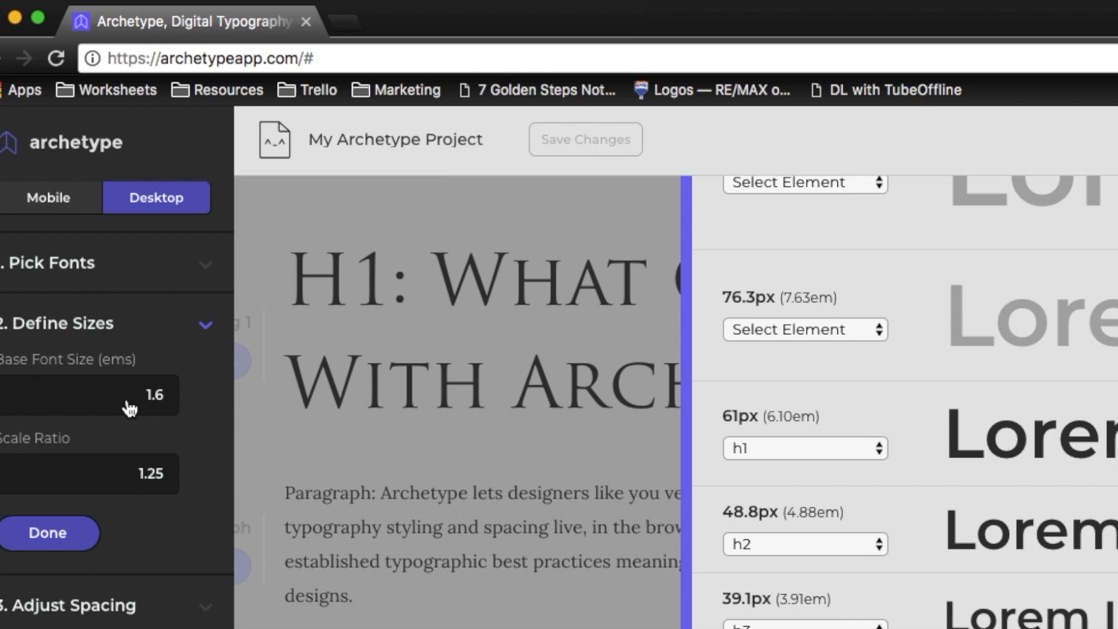
left_click_drag(154, 403, 173, 404)
type("8")
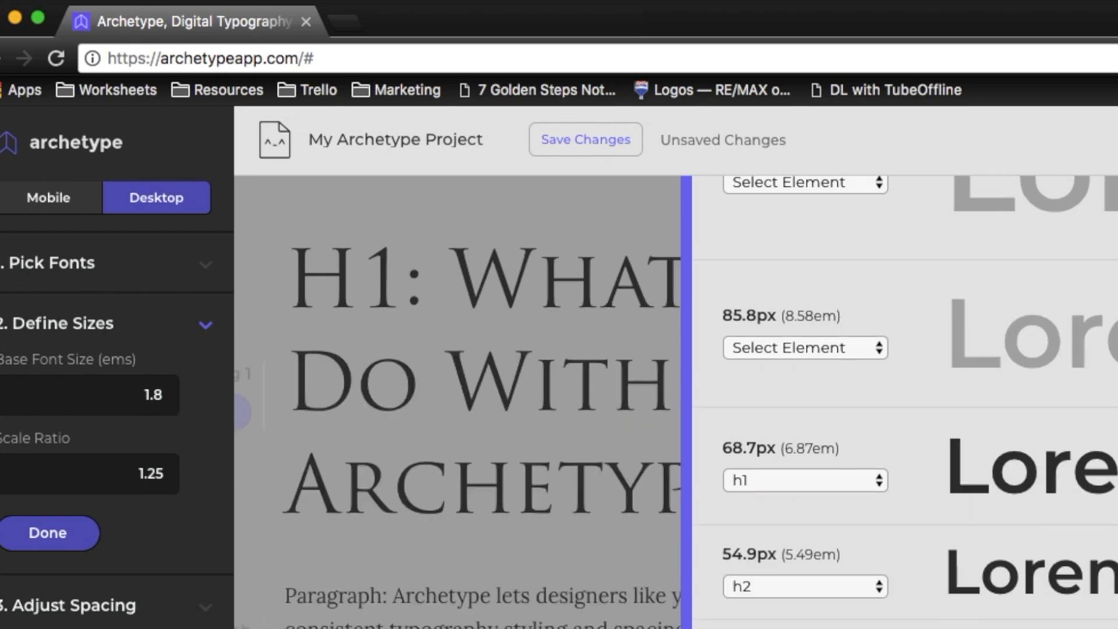
key("BackSpace")
type("4")
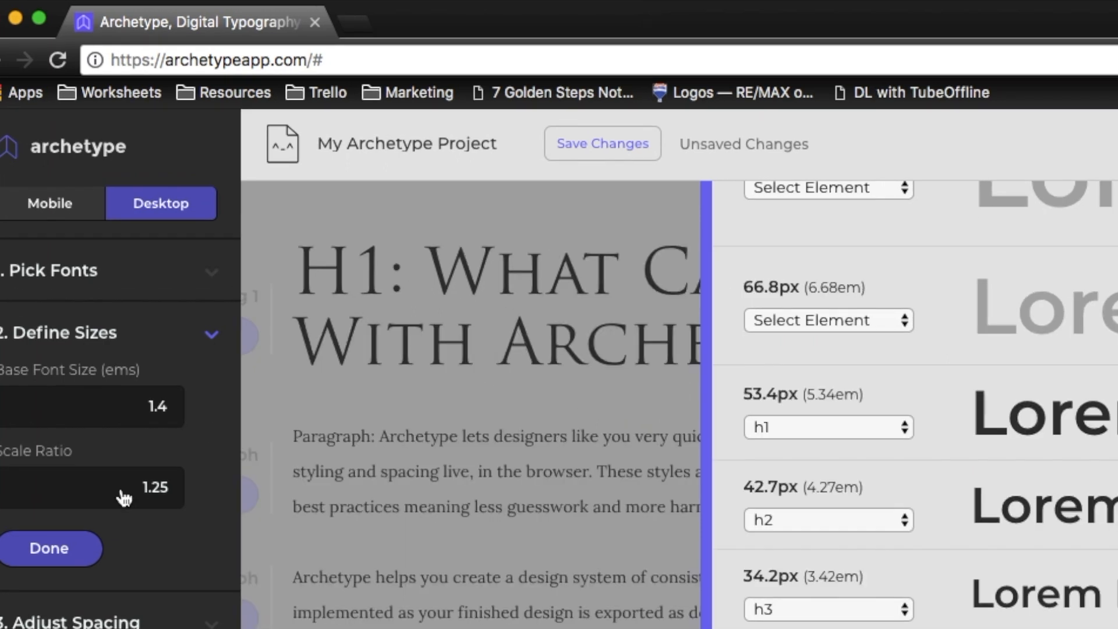
left_click(123, 498)
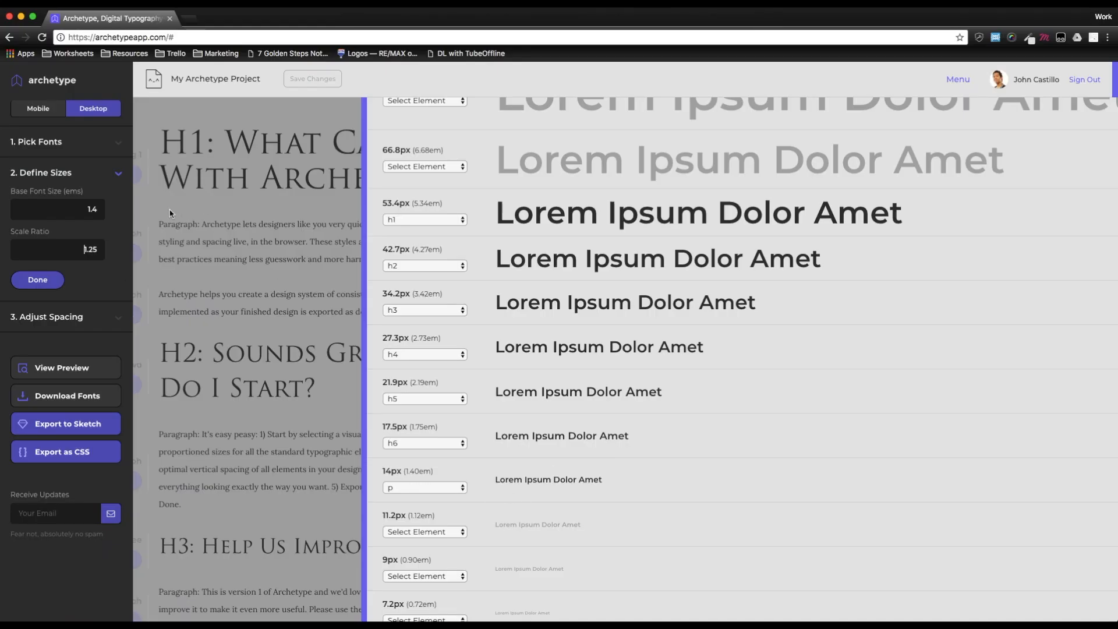
- Review the element pixel sizes in the scale and confirm the Define Sizes settings
left_click_drag(382, 471, 401, 472)
left_click_drag(383, 426, 404, 426)
left_click_drag(380, 382, 410, 383)
left_click_drag(382, 338, 407, 338)
left_click_drag(382, 293, 405, 294)
left_click_drag(406, 294, 416, 297)
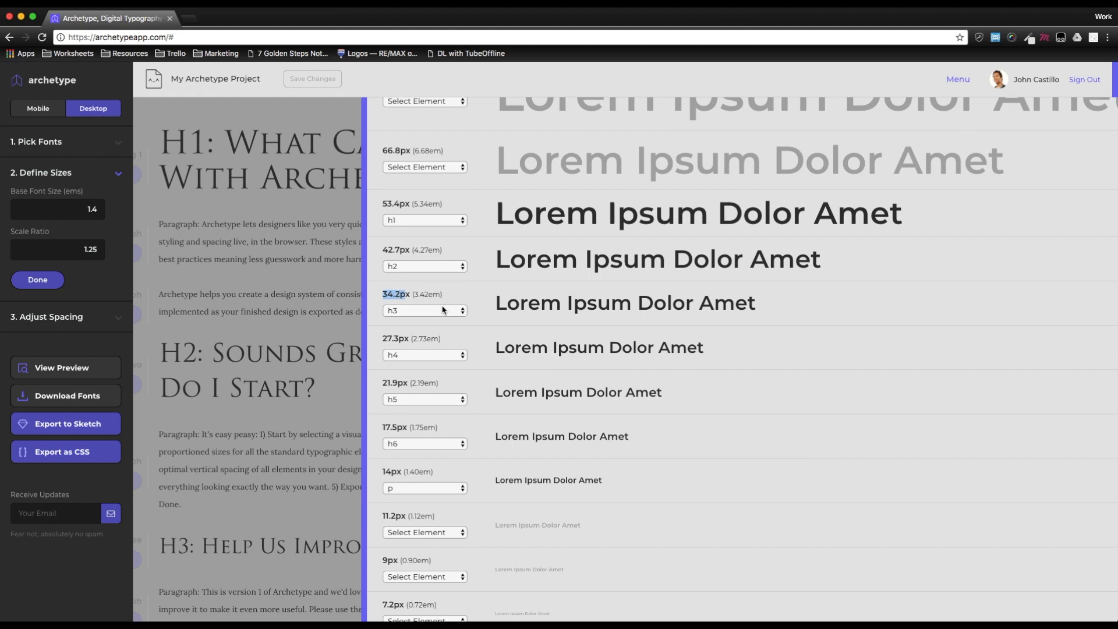
left_click(38, 280)
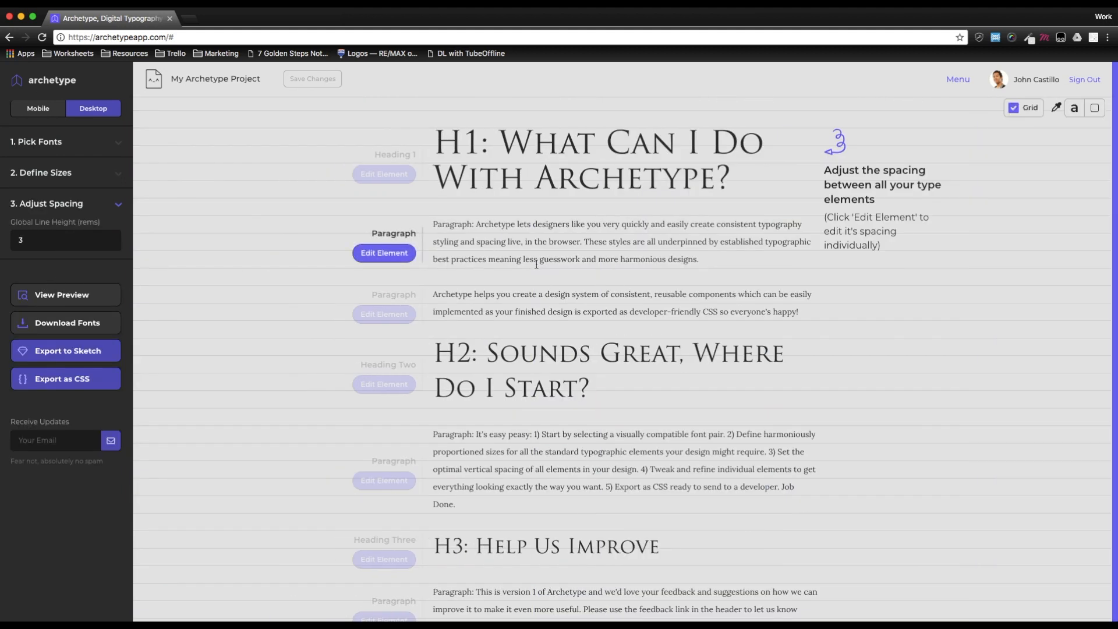
scroll(536, 265, "down", 1)
scroll(536, 264, "up", 1)
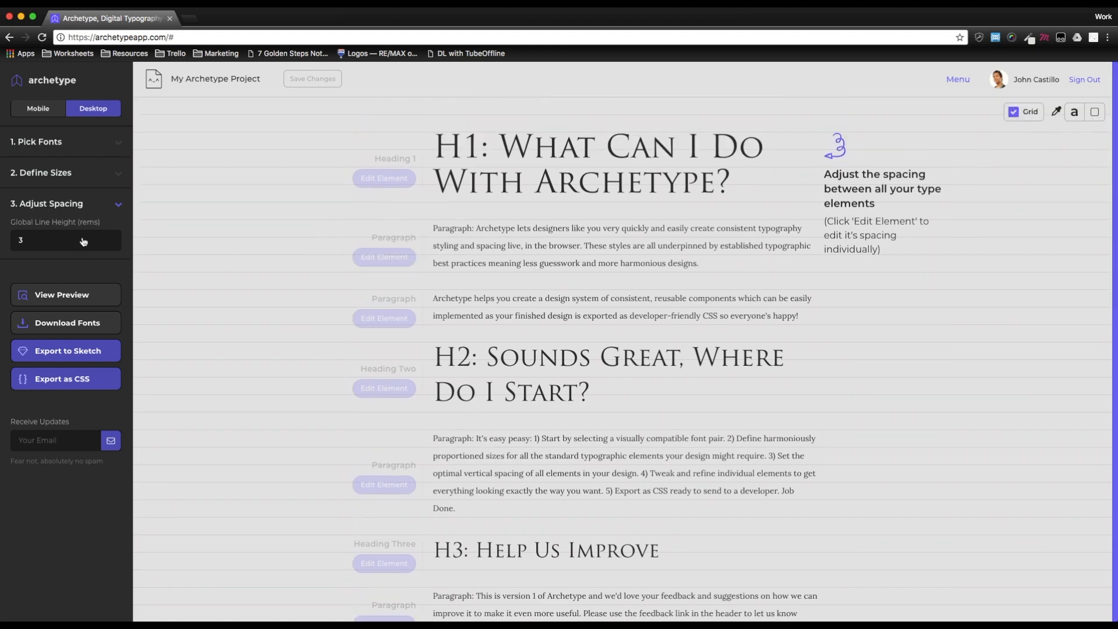
left_click(119, 210)
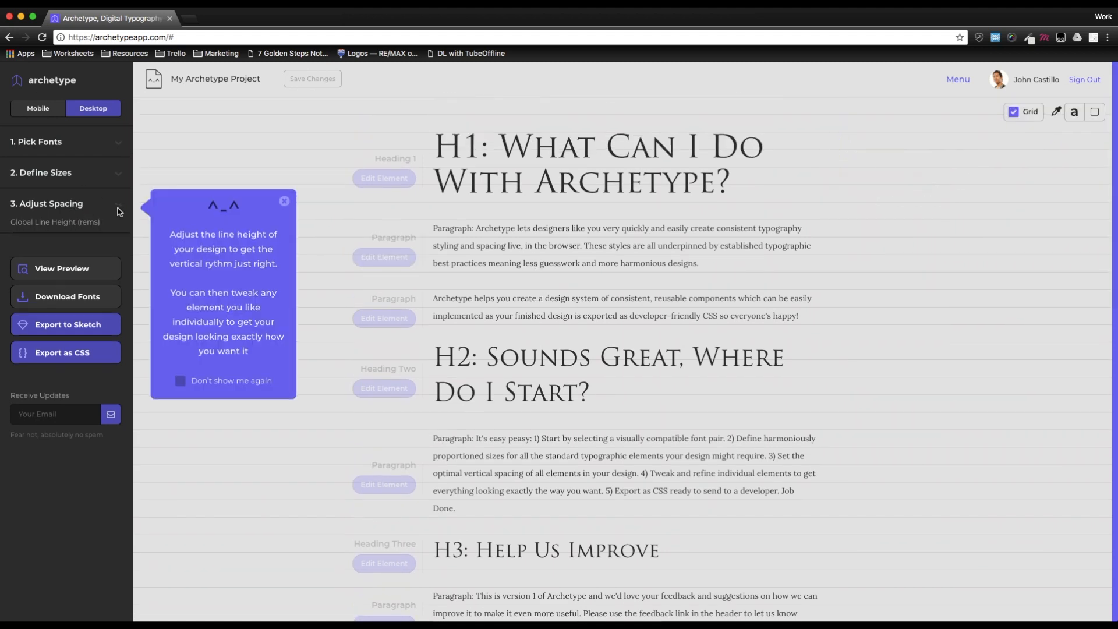
left_click(58, 214)
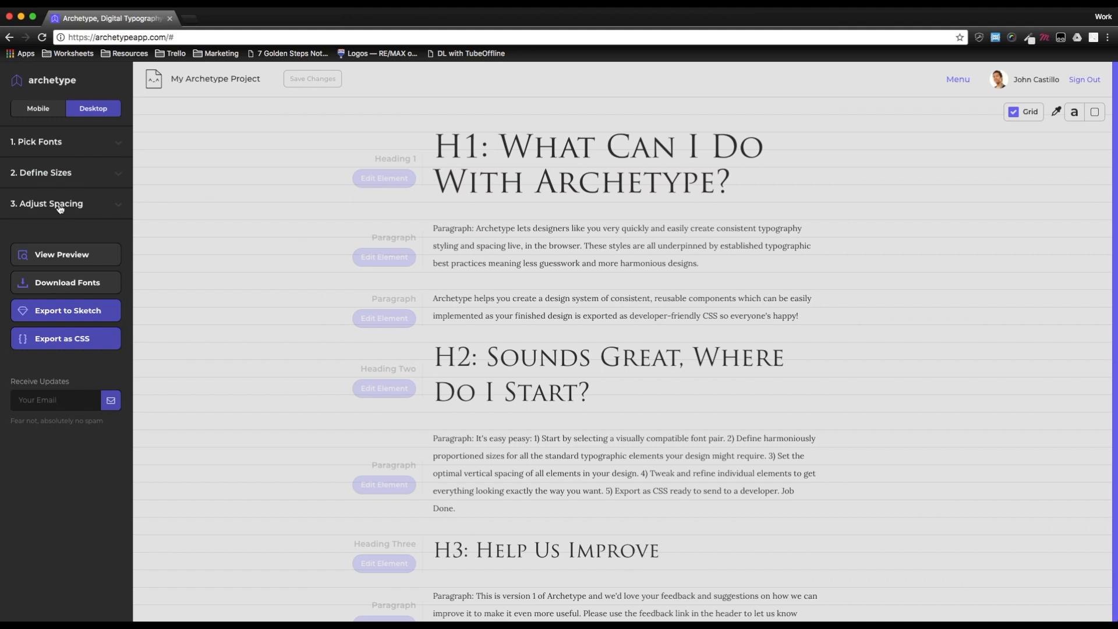
left_click(60, 209)
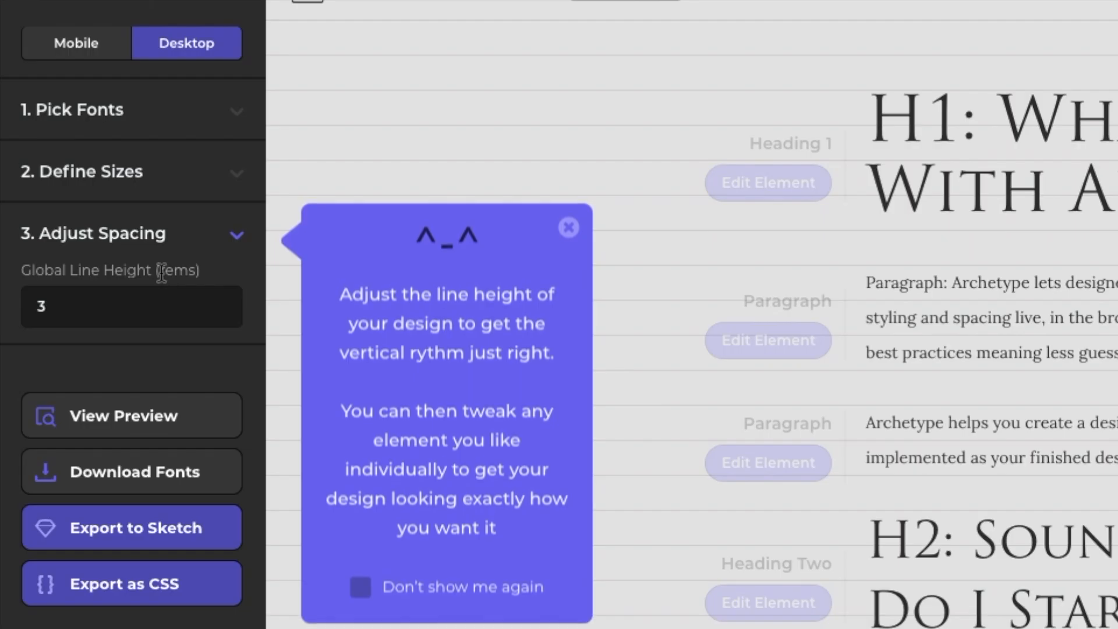
left_click_drag(161, 271, 198, 272)
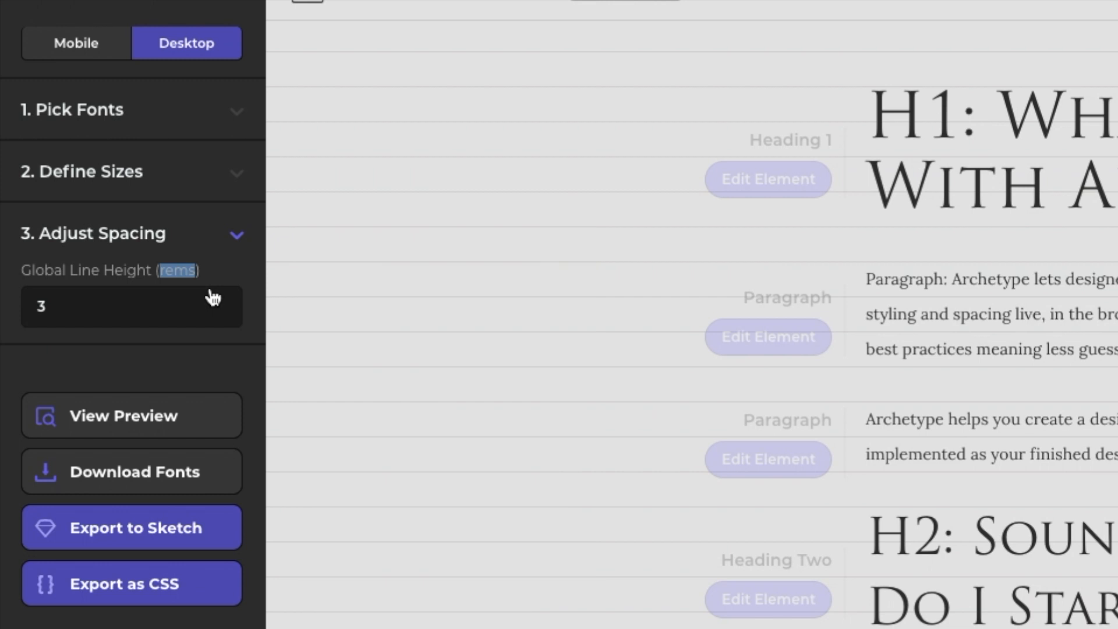
left_click(180, 273)
double_click(179, 269)
- Set the global line height in the Adjust Spacing section to 4 rems
left_click(163, 173)
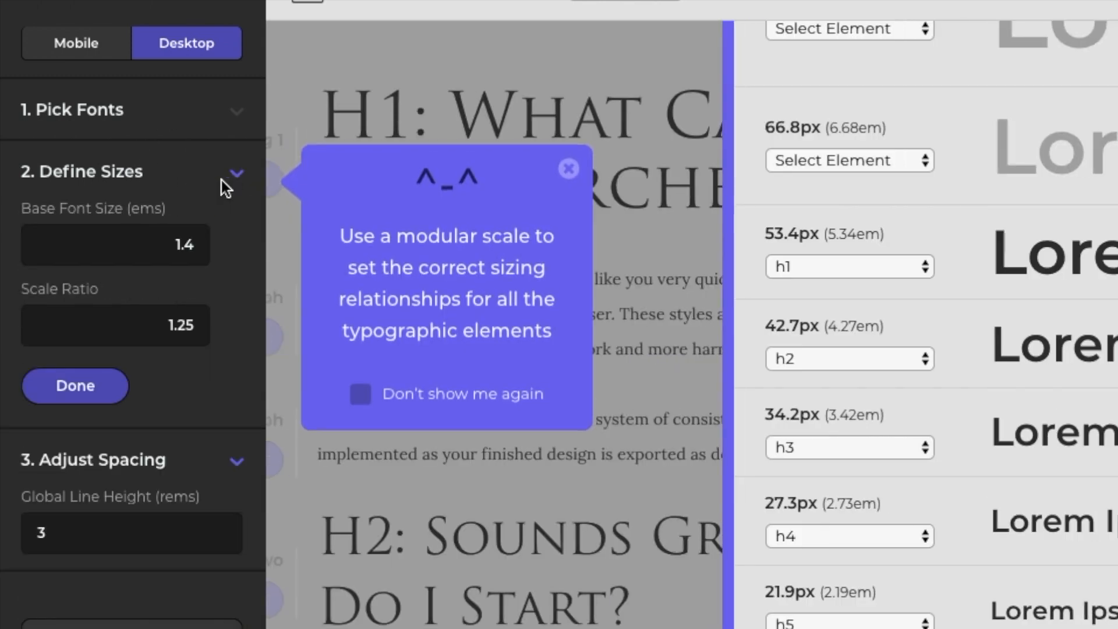
left_click_drag(154, 244, 201, 246)
left_click(236, 172)
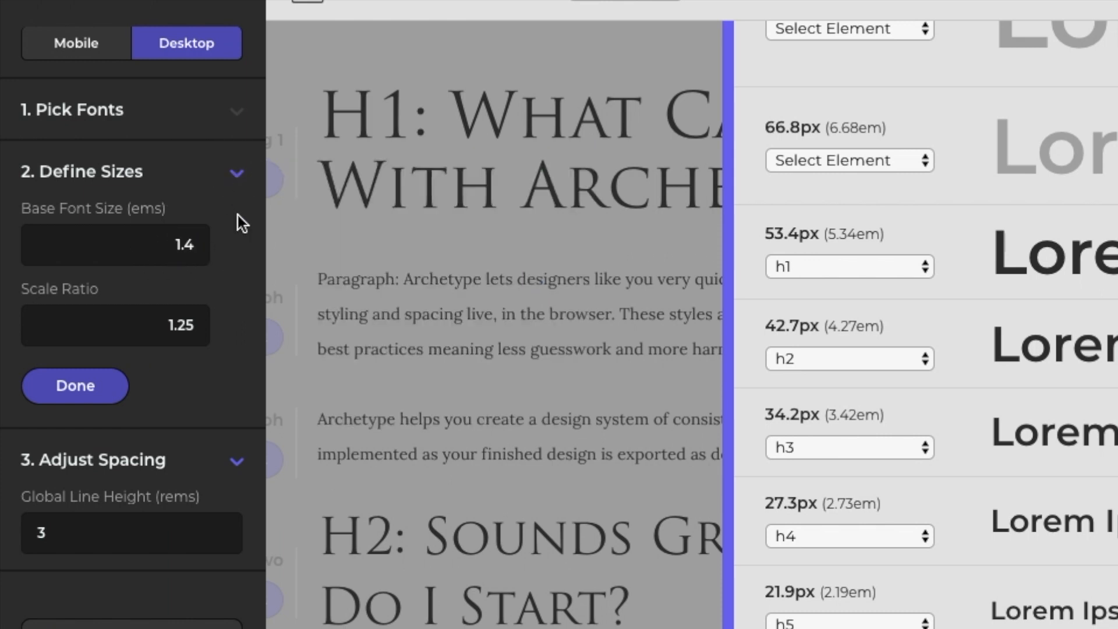
left_click(97, 241)
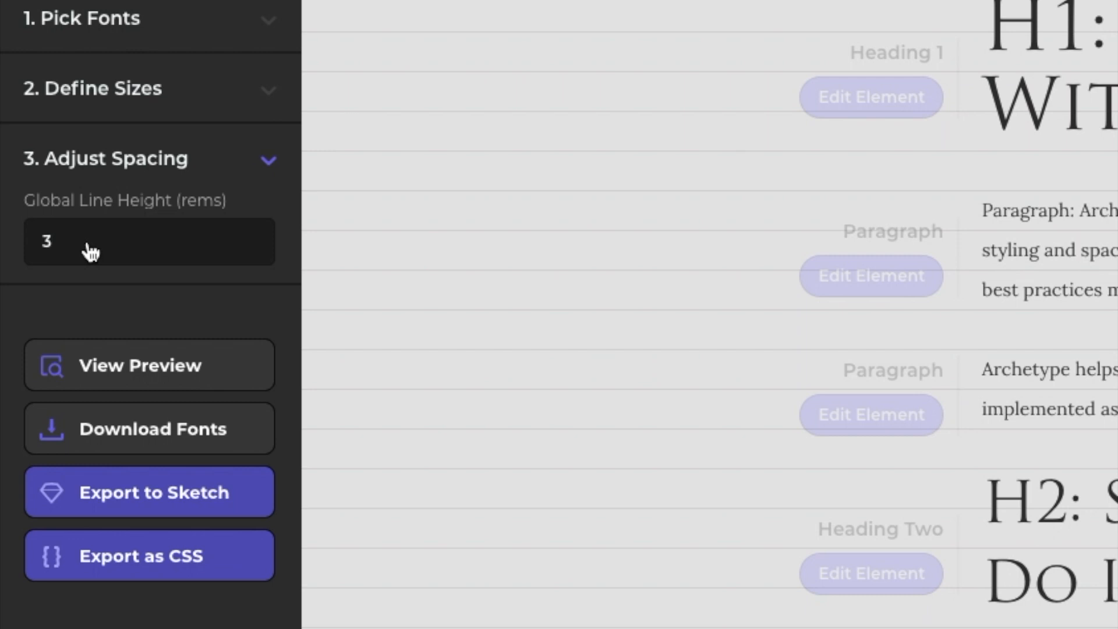
key("BackSpace")
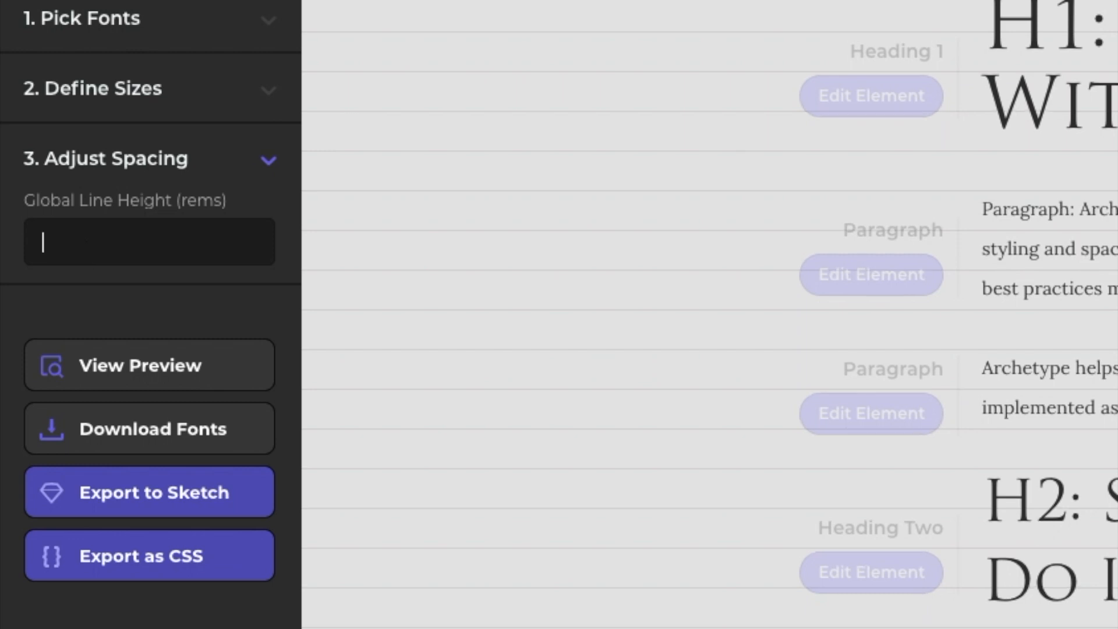
type("4")
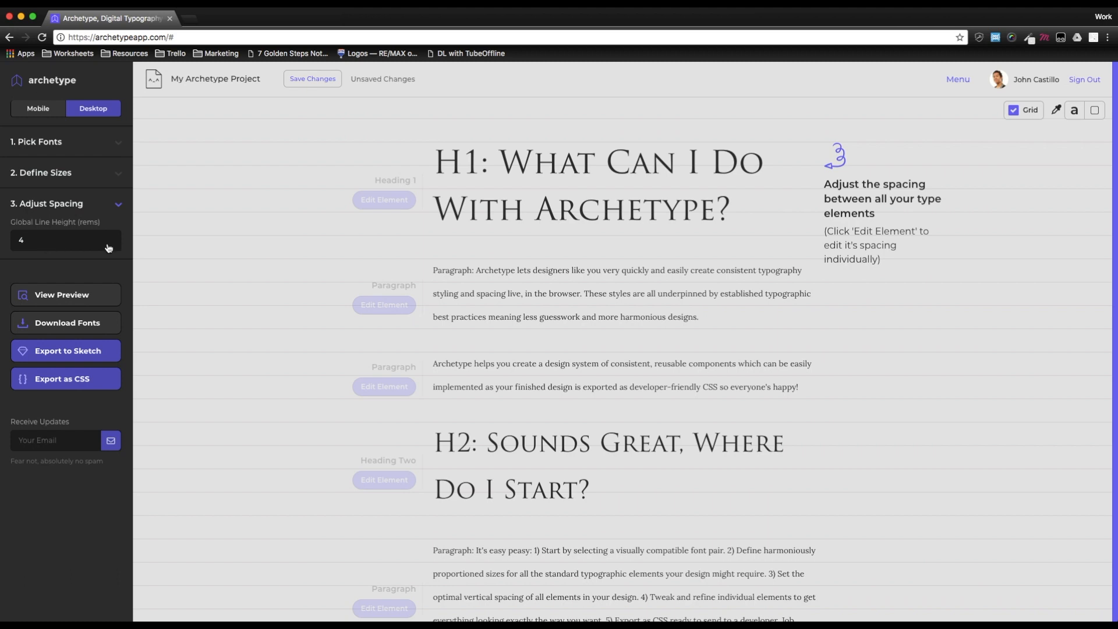
- Open the paragraph element's settings and font picker, then close them without changes
left_click(390, 306)
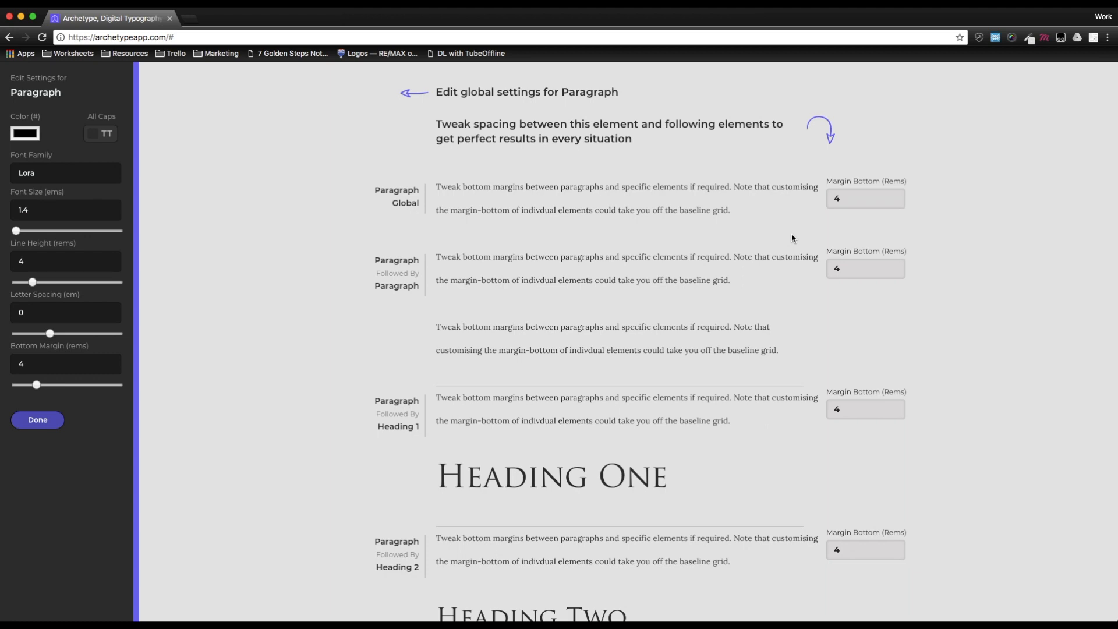
left_click(59, 182)
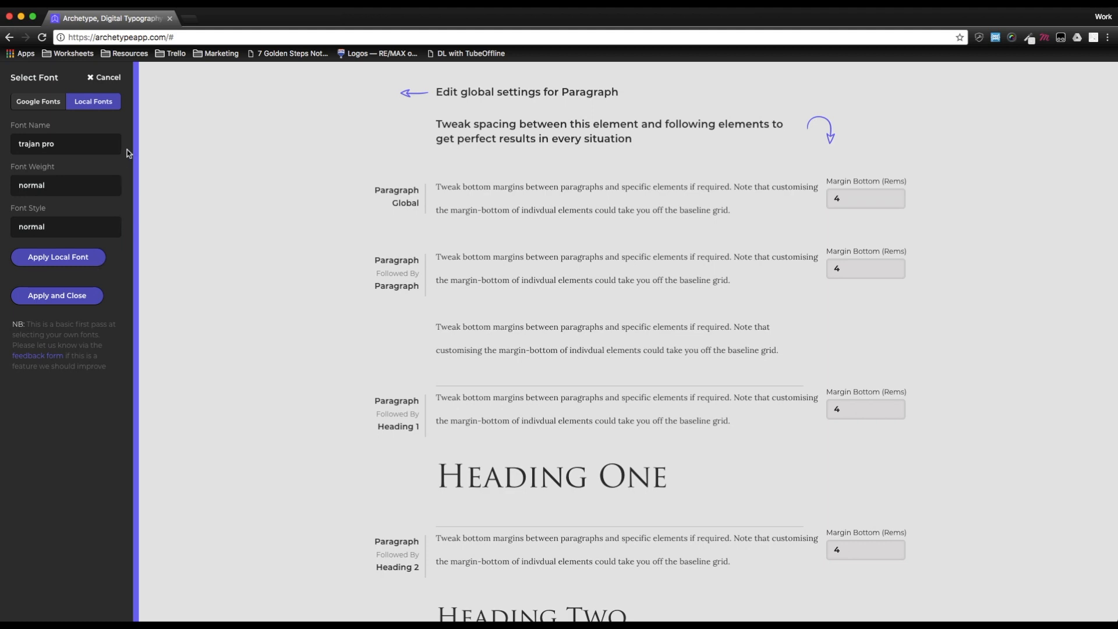
left_click(95, 82)
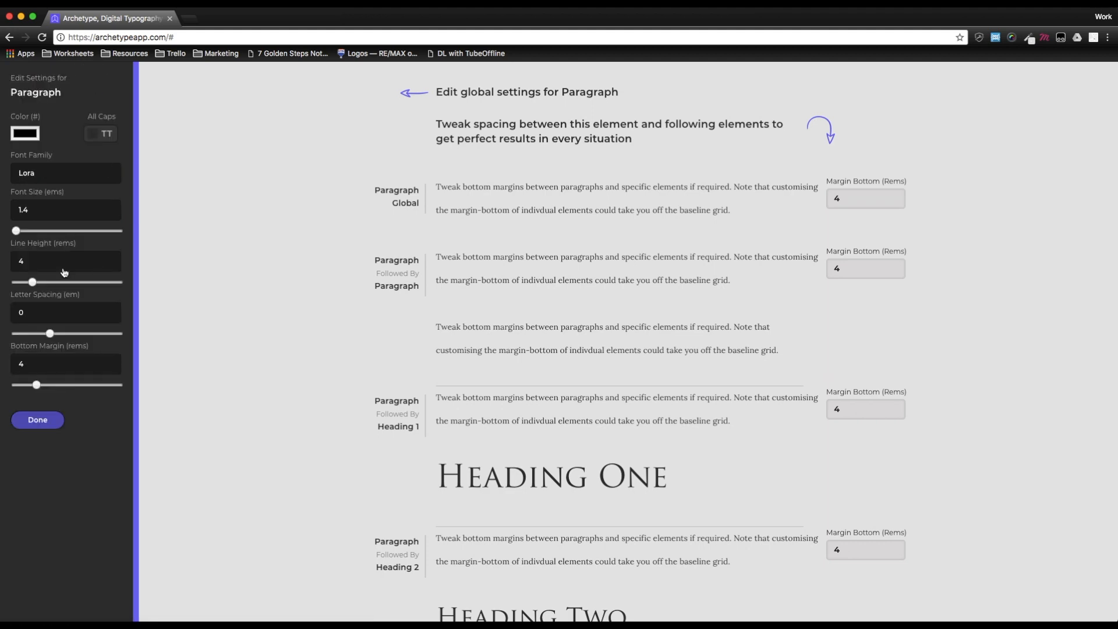
left_click(80, 318)
left_click(37, 420)
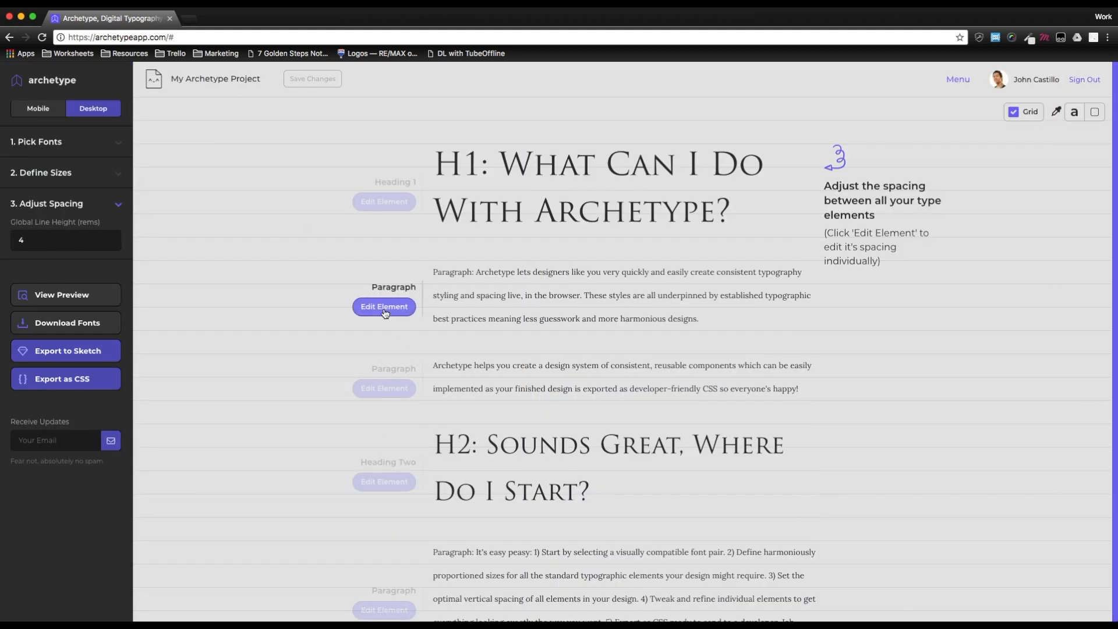
- Scroll through the spaced layout, open the full-page preview to review it, and close the preview
scroll(359, 357, "down", 3)
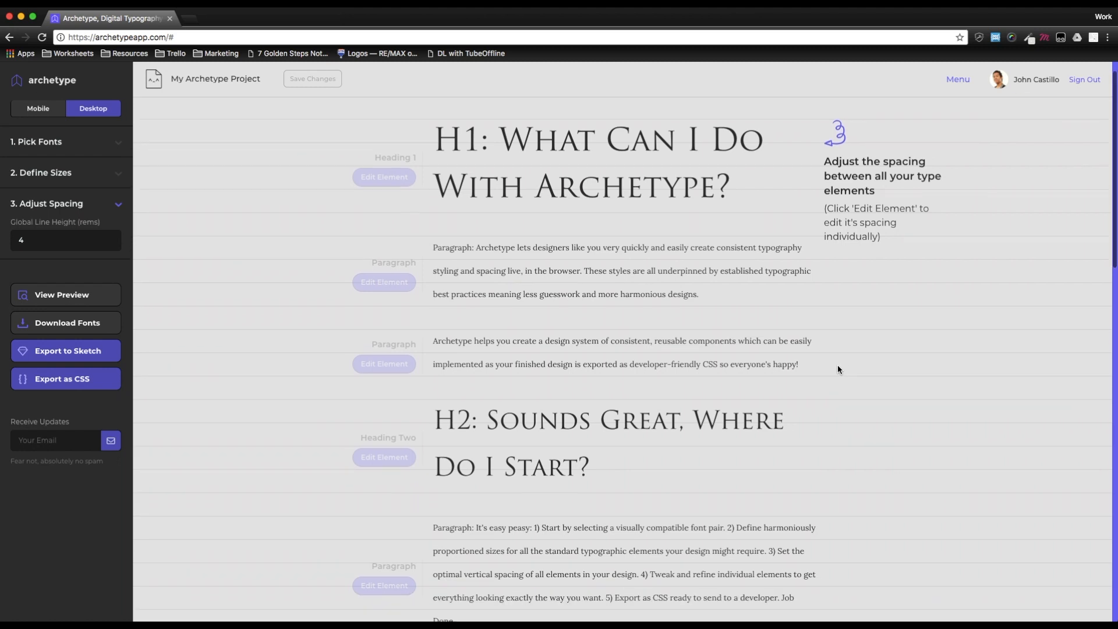
scroll(392, 347, "up", 3)
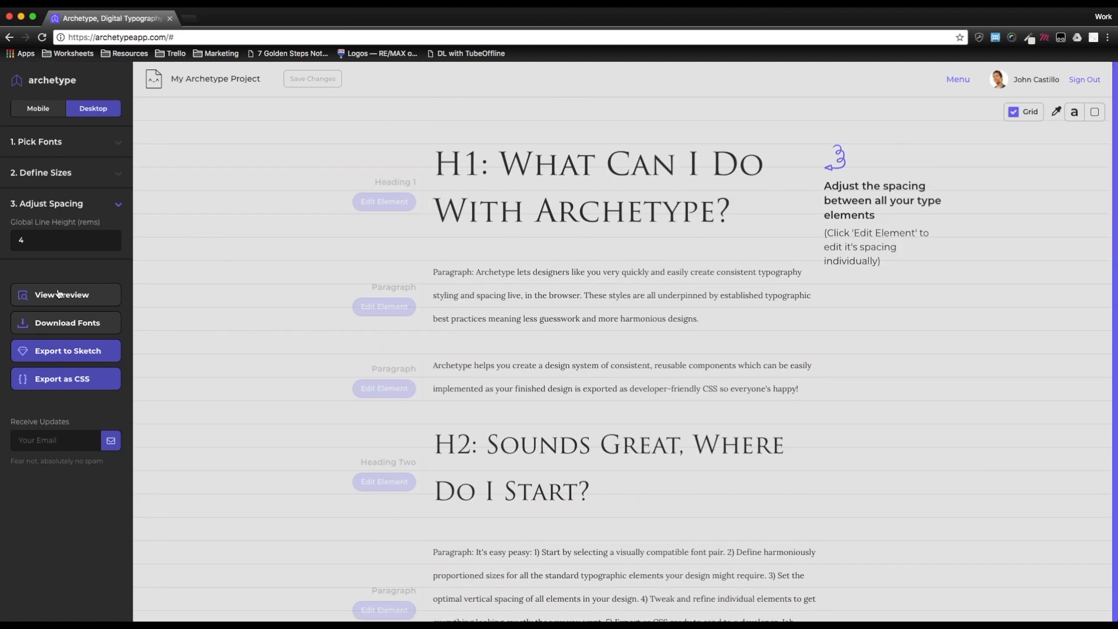
scroll(370, 309, "down", 5)
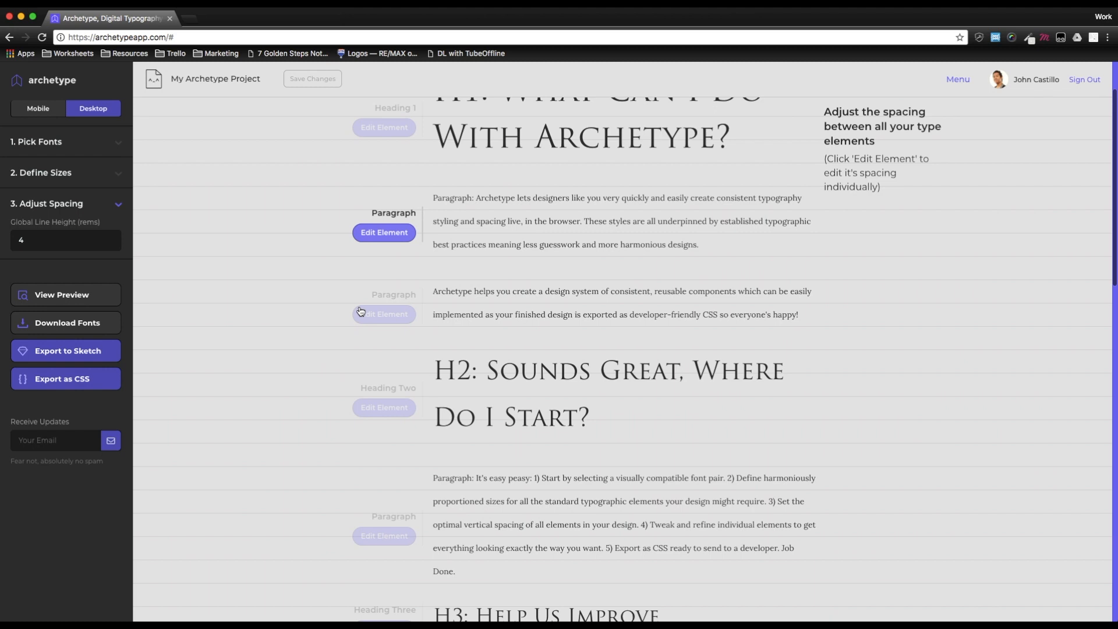
scroll(359, 310, "down", 2)
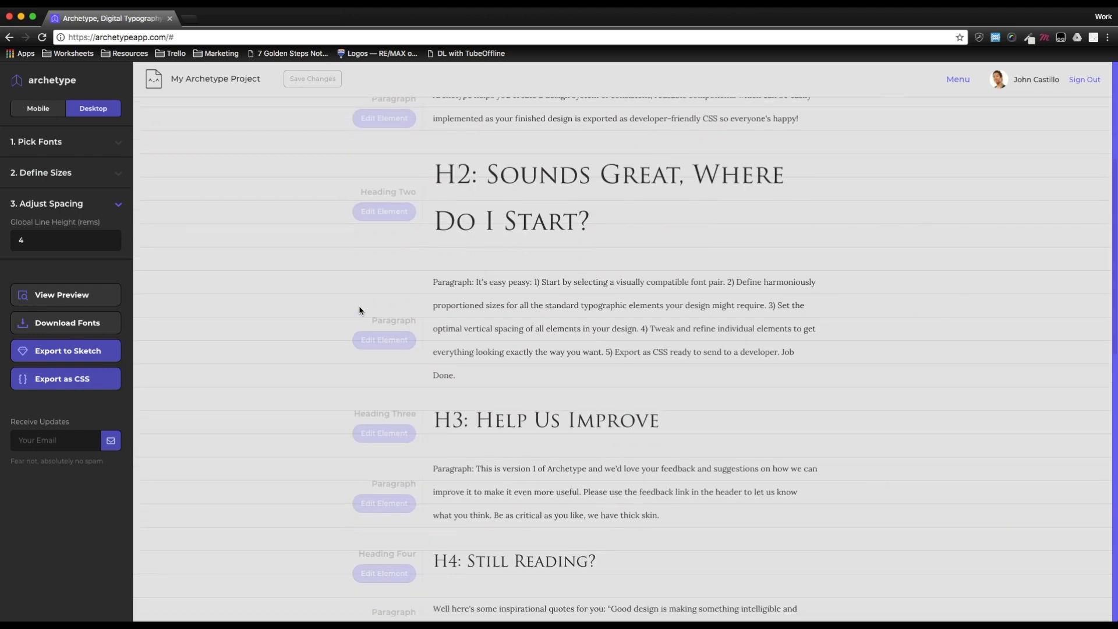
scroll(360, 310, "up", 2)
scroll(359, 310, "up", 5)
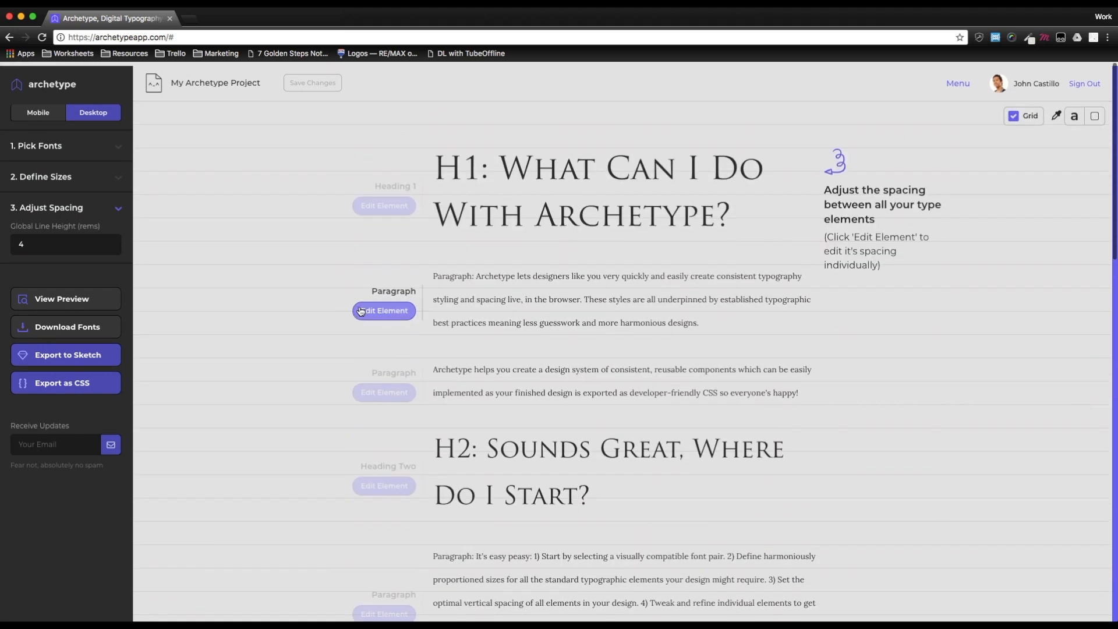
left_click(63, 300)
scroll(653, 367, "down", 16)
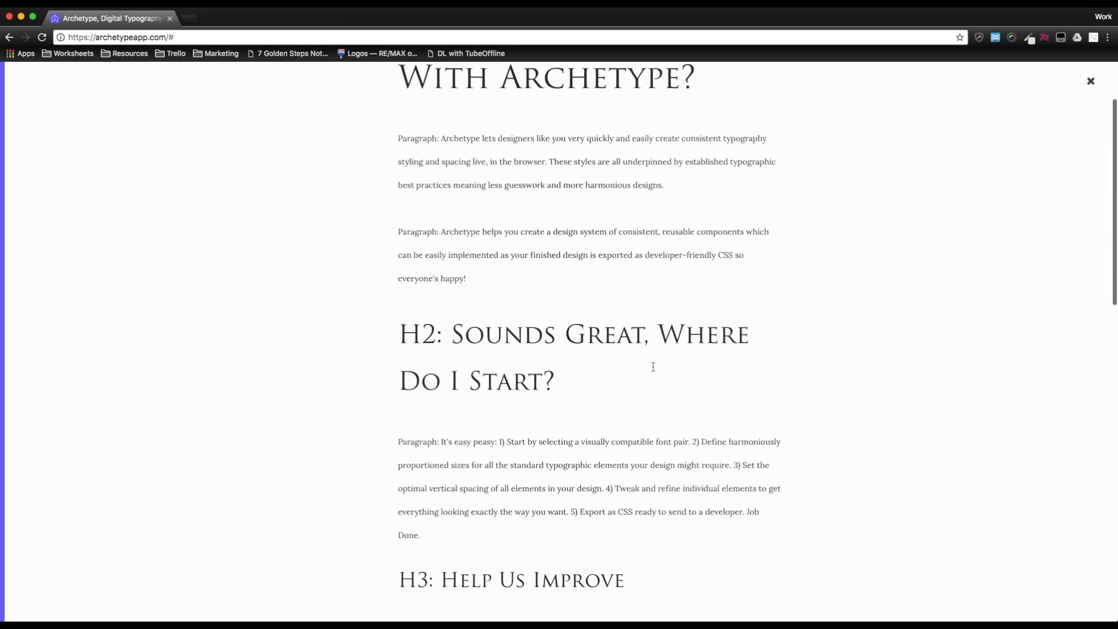
scroll(653, 367, "up", 15)
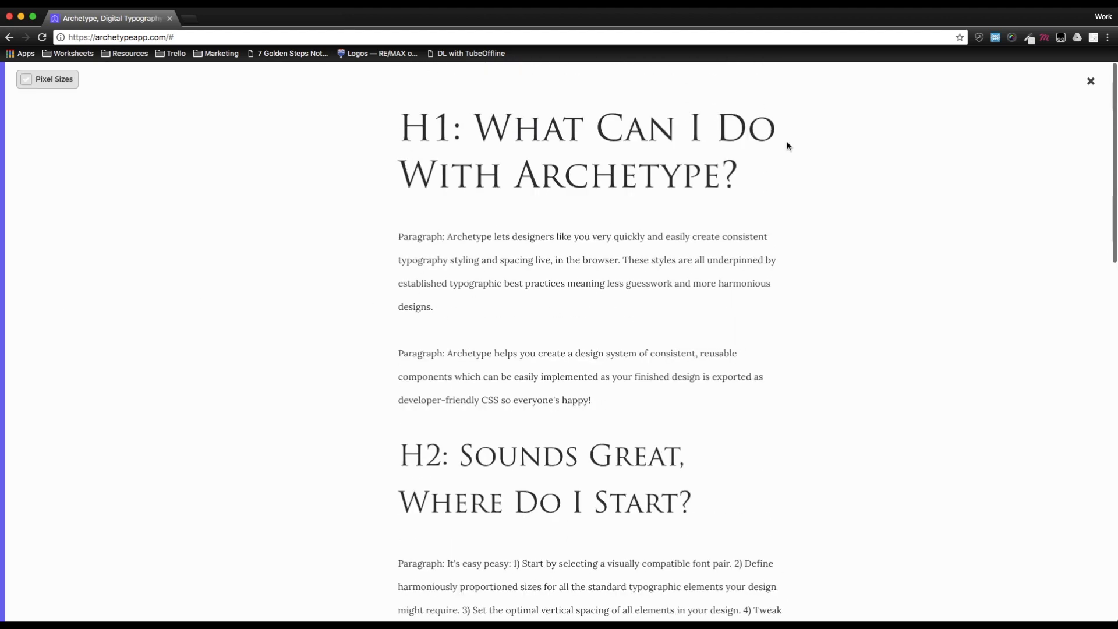
left_click(1091, 81)
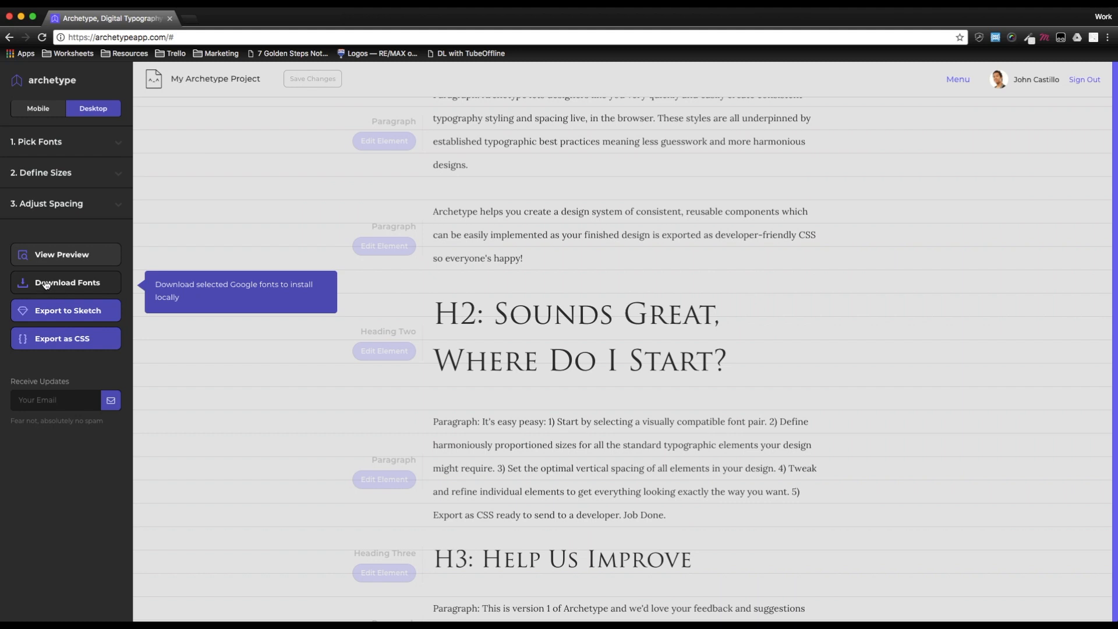
- Open the CSS export and scroll through the generated typography styles before closing it
left_click(66, 344)
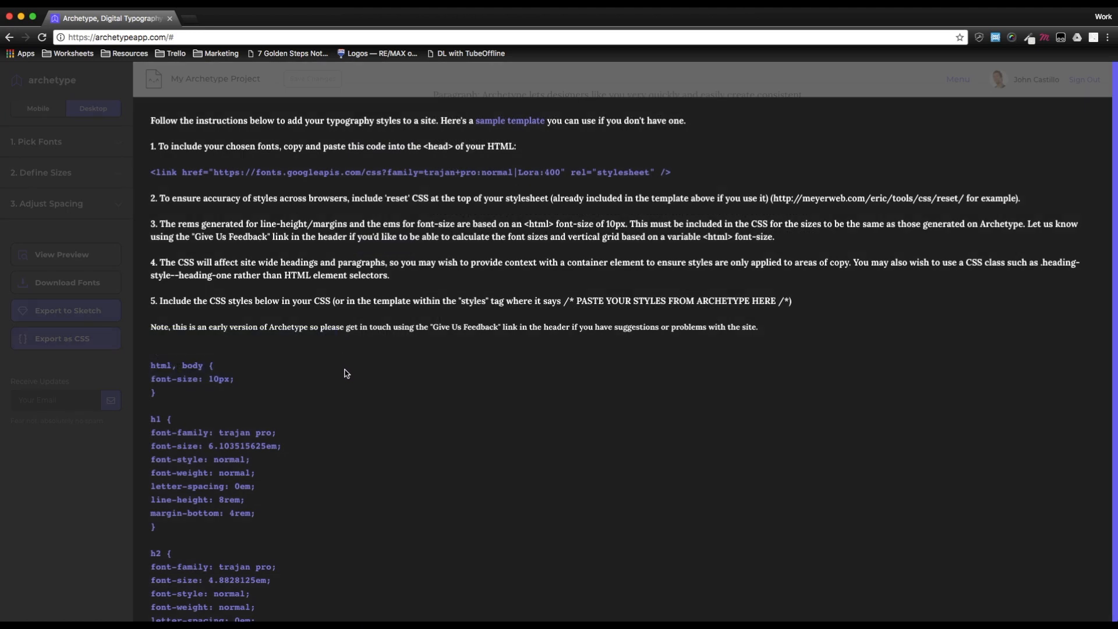
scroll(348, 374, "down", 1)
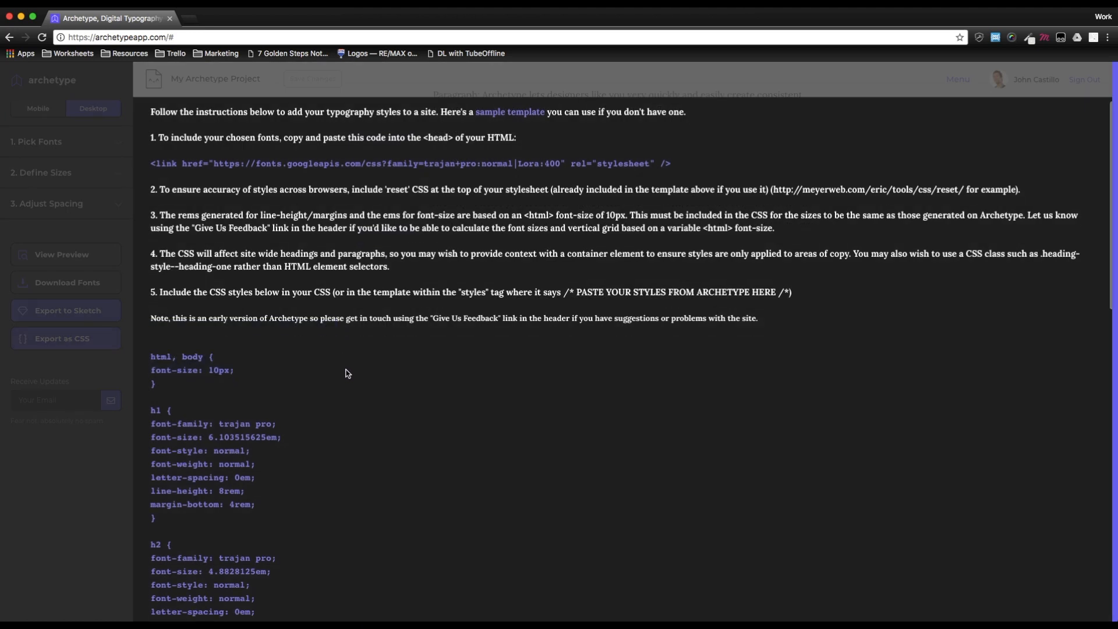
scroll(348, 374, "down", 10)
scroll(348, 373, "down", 3)
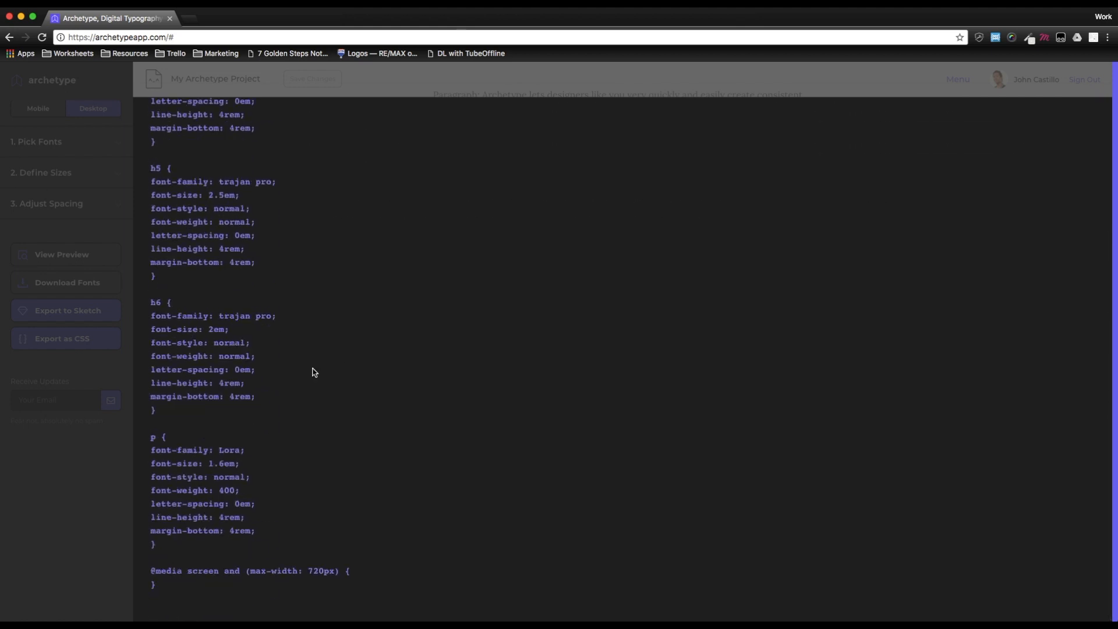
left_click(73, 494)
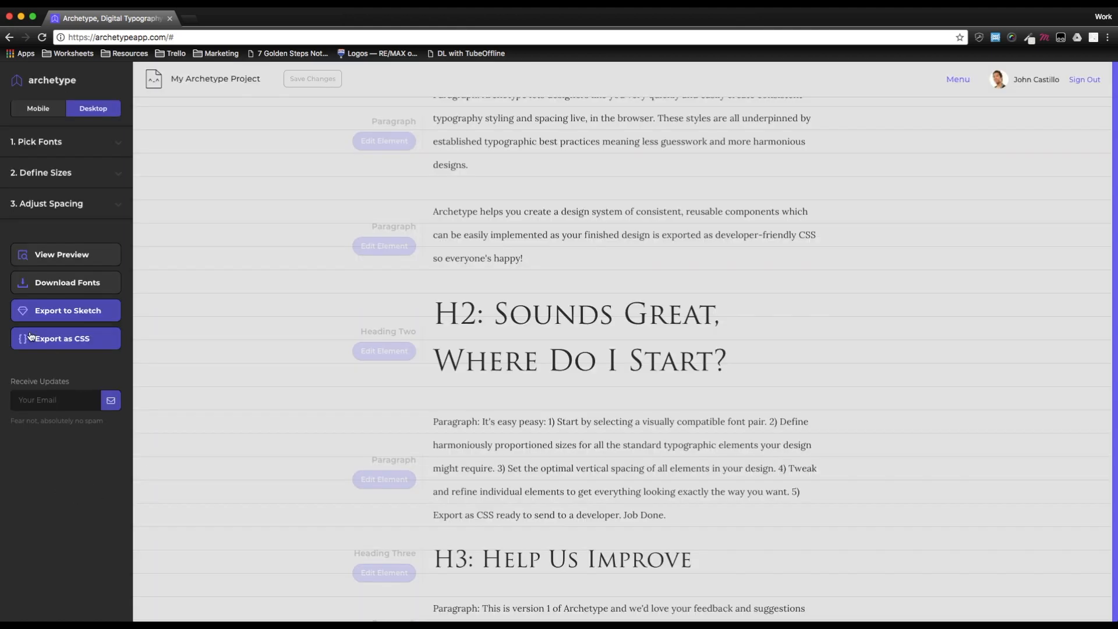
- Open the Export to Sketch instructions page, read the steps, and close its tab
left_click(65, 320)
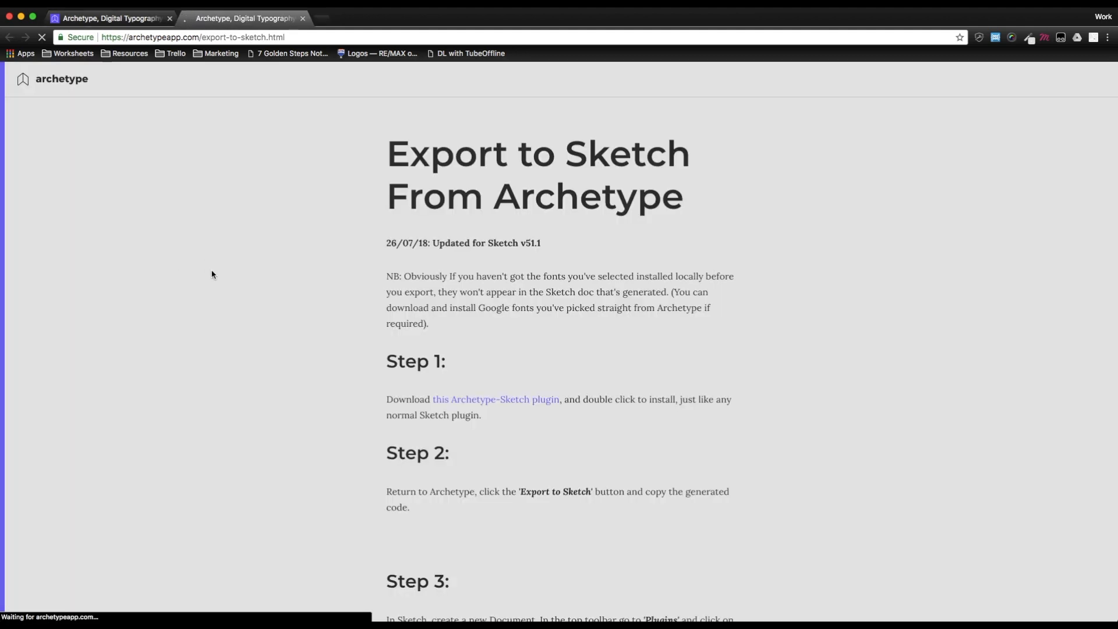
scroll(253, 292, "down", 5)
scroll(253, 295, "down", 4)
scroll(254, 292, "up", 6)
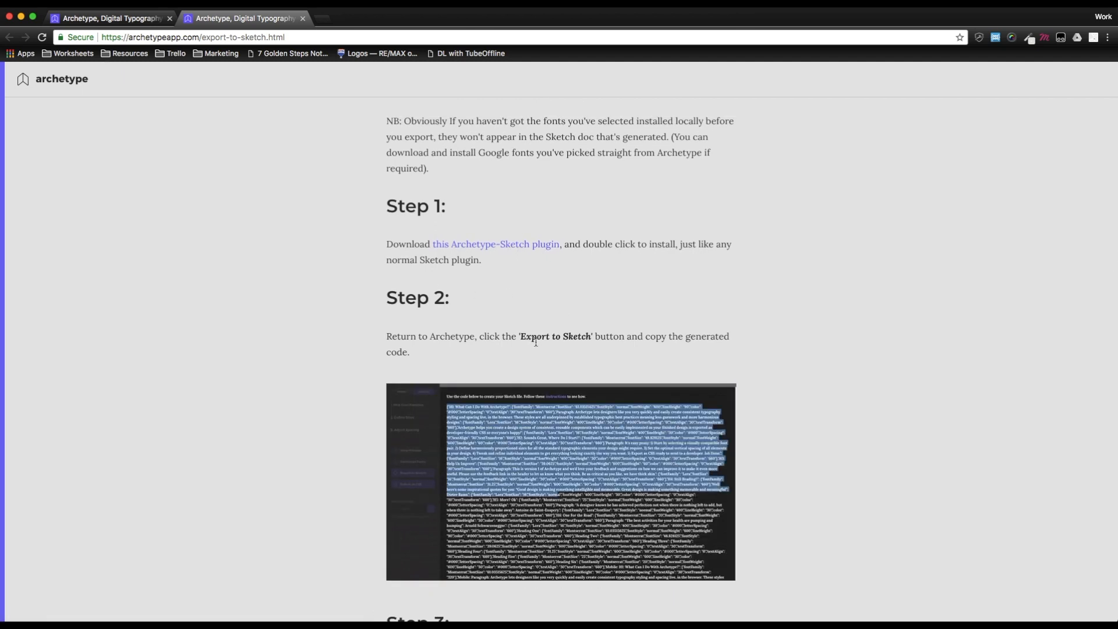
left_click_drag(521, 336, 568, 337)
key("super+w")
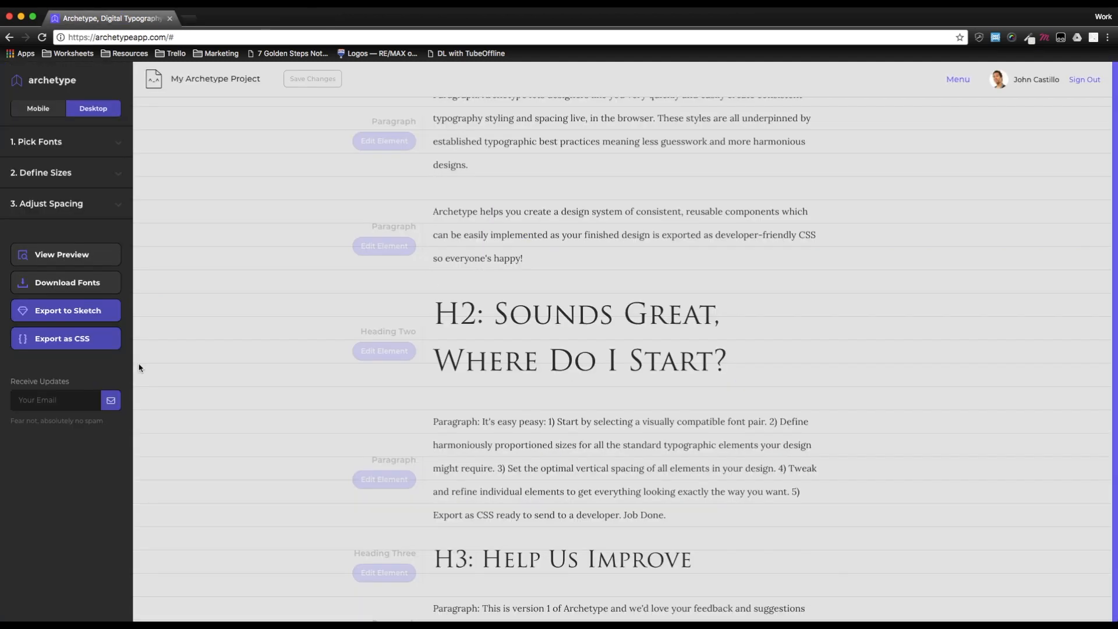
- Place the cursor in the email field for receiving updates
scroll(428, 391, "up", 5)
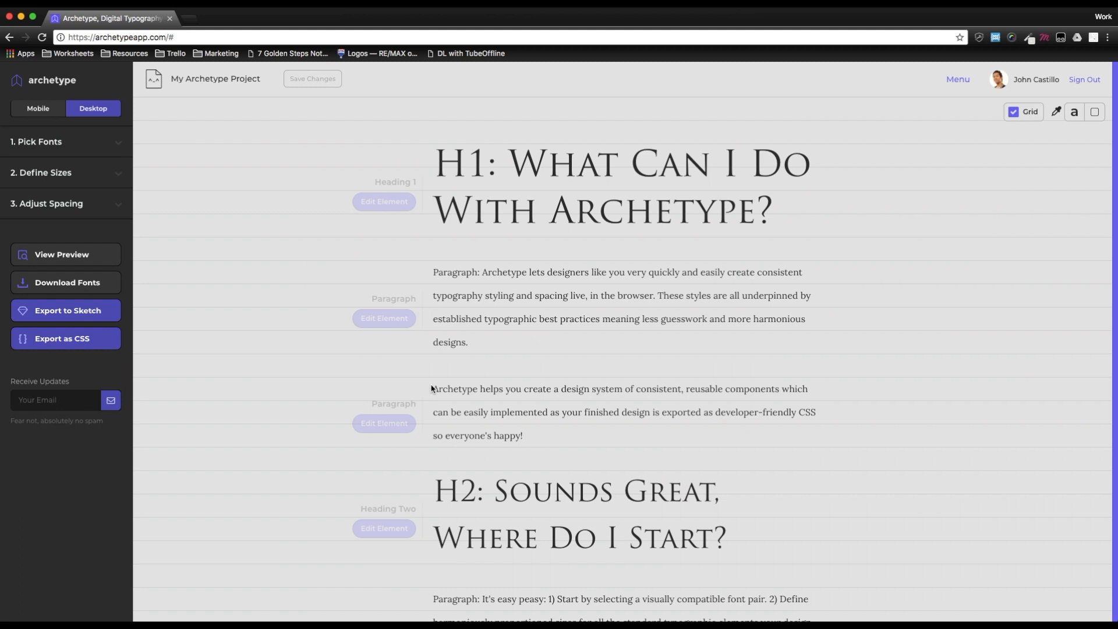
left_click(69, 406)
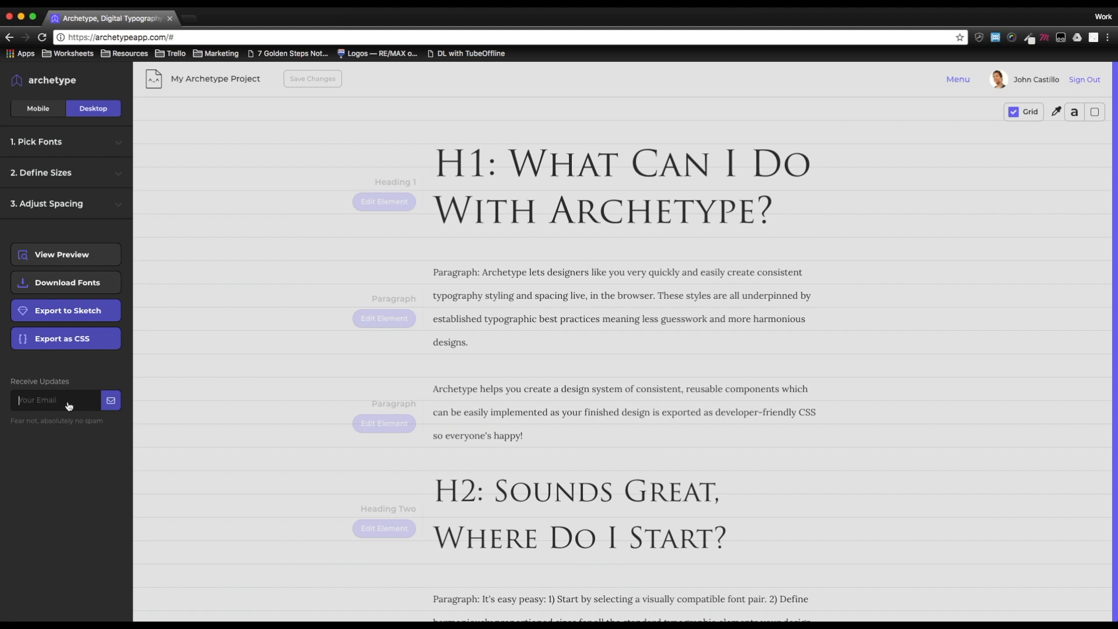